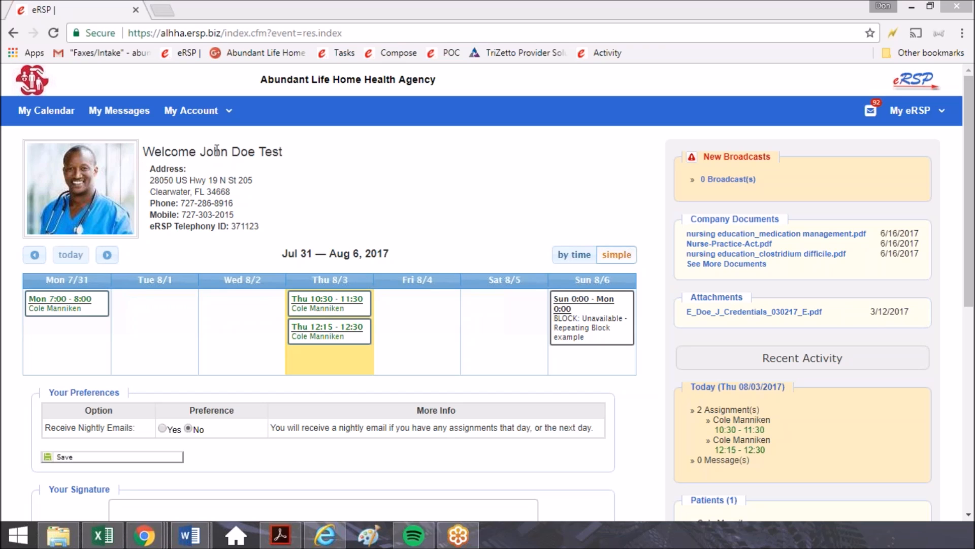
Open the August 3 visit scheduled for 10:30 - 11:30 from the calendar and display its Post Time Sheet / Notes section.
{"action": "left_click", "coordinate": [56, 111]}
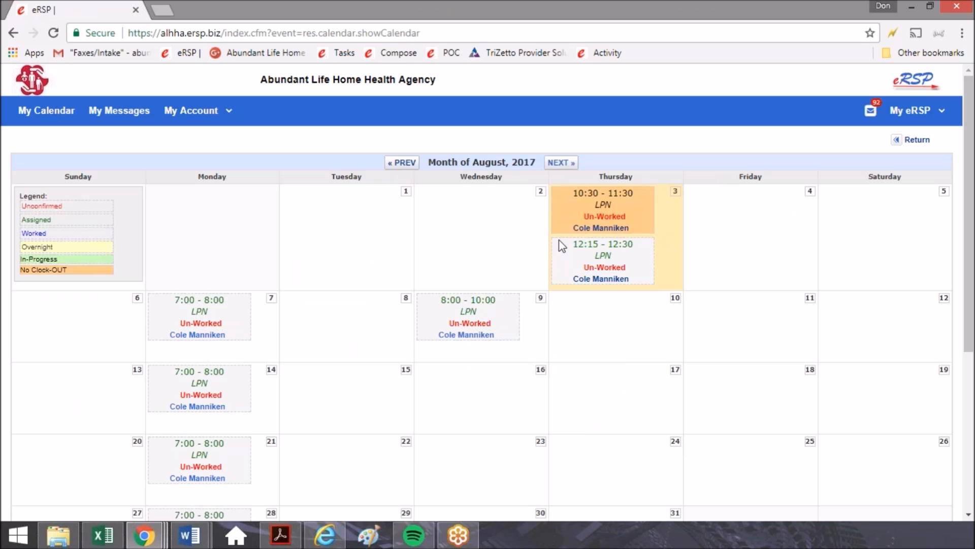
{"action": "left_click", "coordinate": [602, 227]}
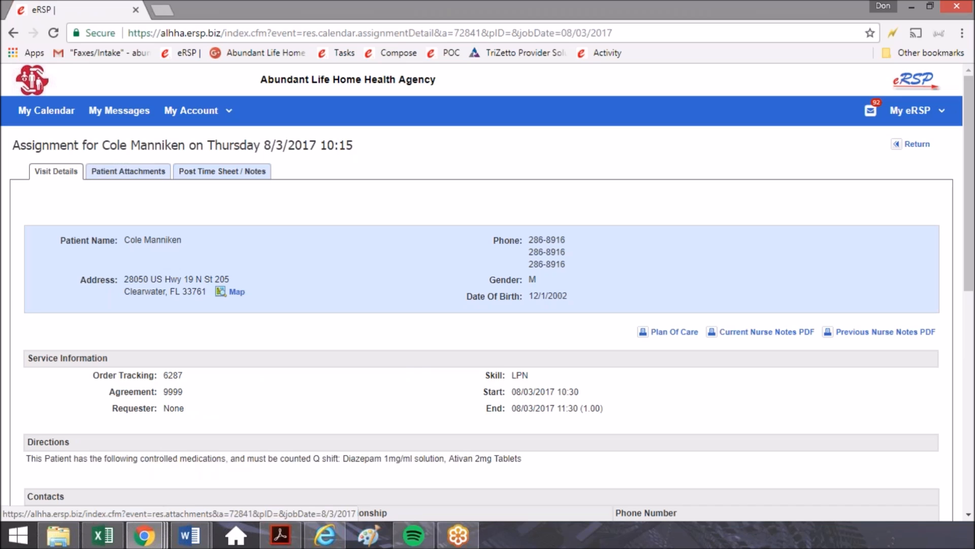
{"action": "scroll", "coordinate": [205, 244], "scroll_direction": "down", "scroll_amount": 5}
{"action": "scroll", "coordinate": [201, 249], "scroll_direction": "up", "scroll_amount": 5}
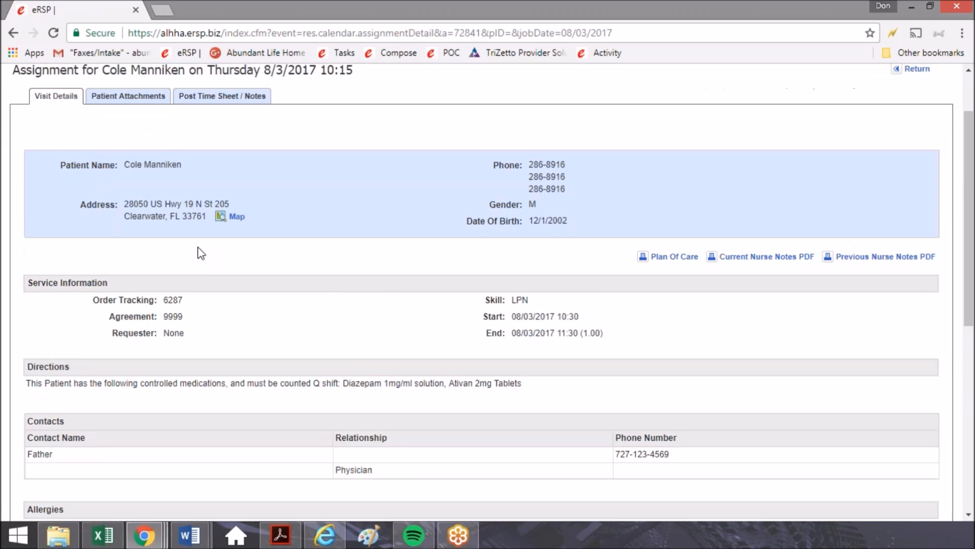
{"action": "left_click", "coordinate": [219, 175]}
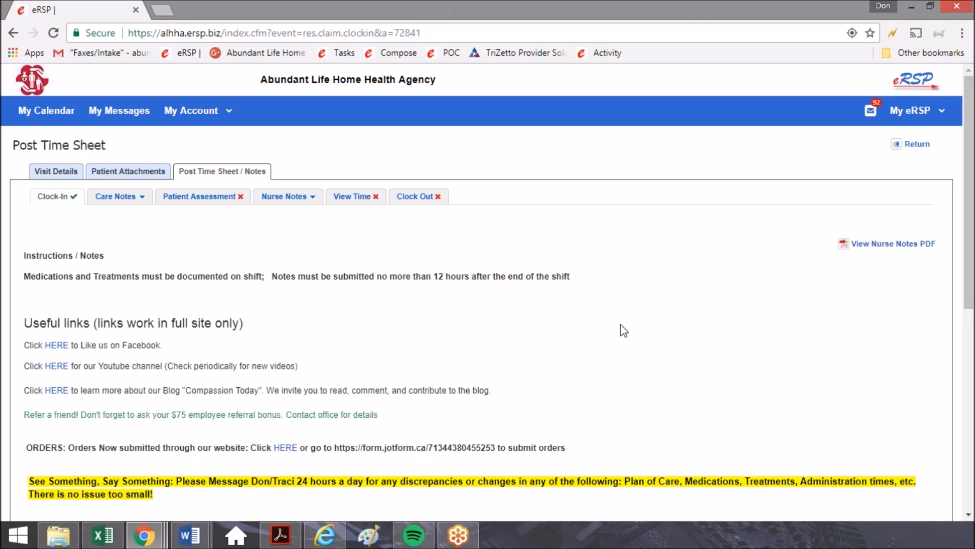
{"action": "mouse_move", "coordinate": [128, 172]}
{"action": "left_mouse_down"}
{"action": "mouse_move", "coordinate": [68, 209]}
{"action": "mouse_move", "coordinate": [133, 228]}
{"action": "mouse_move", "coordinate": [155, 188]}
{"action": "mouse_move", "coordinate": [109, 169]}
{"action": "left_mouse_up"}
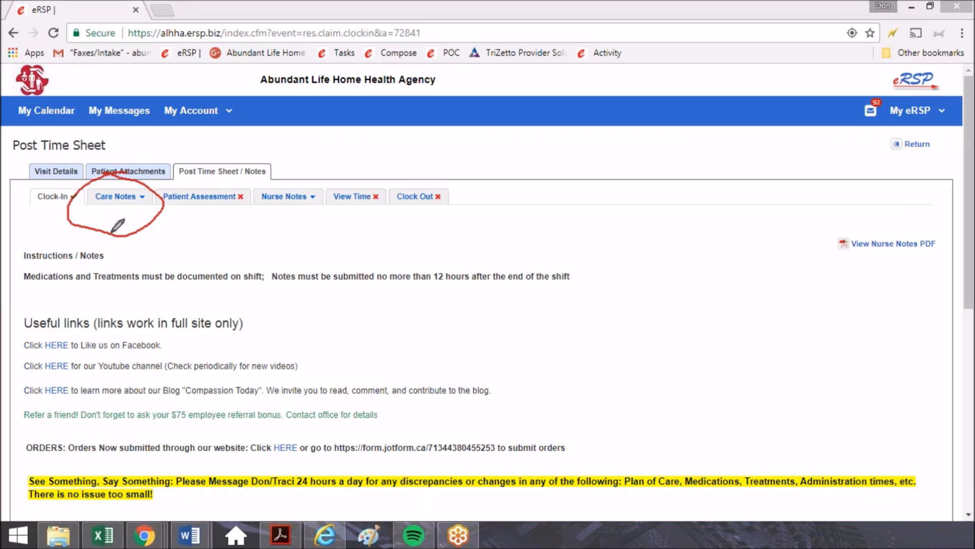
{"action": "mouse_move", "coordinate": [264, 183]}
{"action": "left_mouse_down"}
{"action": "mouse_move", "coordinate": [255, 194]}
{"action": "mouse_move", "coordinate": [267, 219]}
{"action": "mouse_move", "coordinate": [300, 172]}
{"action": "mouse_move", "coordinate": [274, 171]}
{"action": "mouse_move", "coordinate": [256, 185]}
{"action": "mouse_move", "coordinate": [260, 195]}
{"action": "left_mouse_up"}
{"action": "mouse_move", "coordinate": [373, 189]}
{"action": "left_mouse_down"}
{"action": "mouse_move", "coordinate": [329, 188]}
{"action": "mouse_move", "coordinate": [345, 215]}
{"action": "mouse_move", "coordinate": [386, 183]}
{"action": "left_mouse_up"}
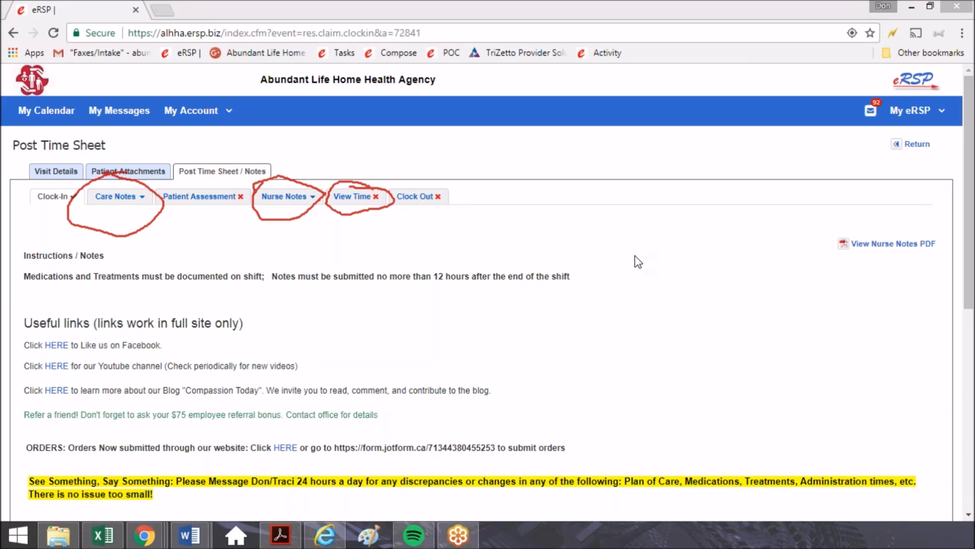
{"action": "key", "text": "Escape"}
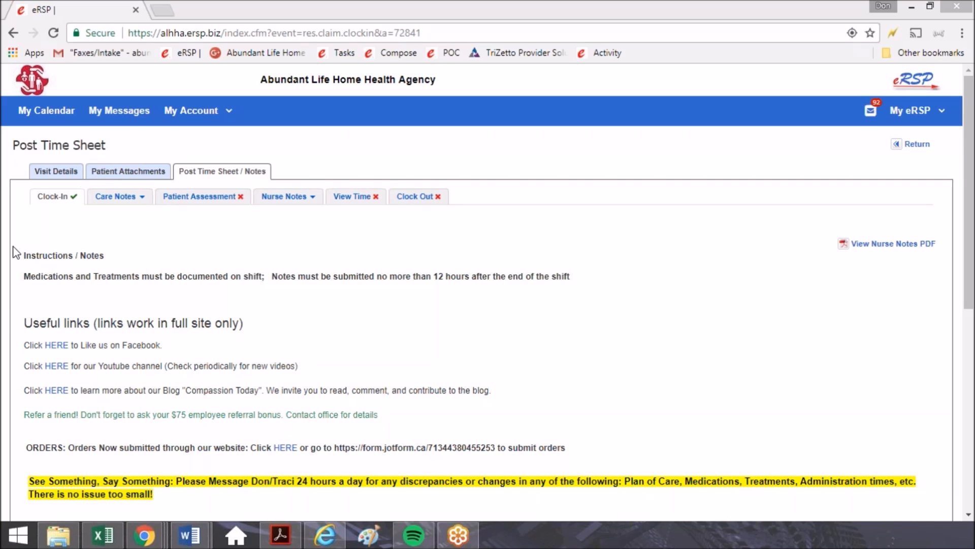
Open the Controlled Medication Count form in the visit's Care Notes.
{"action": "left_click", "coordinate": [142, 198]}
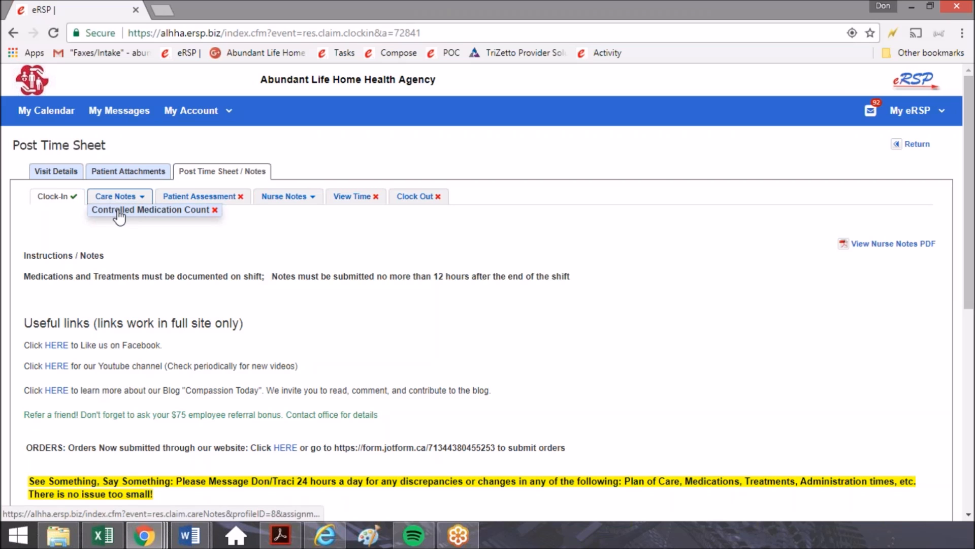
{"action": "left_click", "coordinate": [118, 210]}
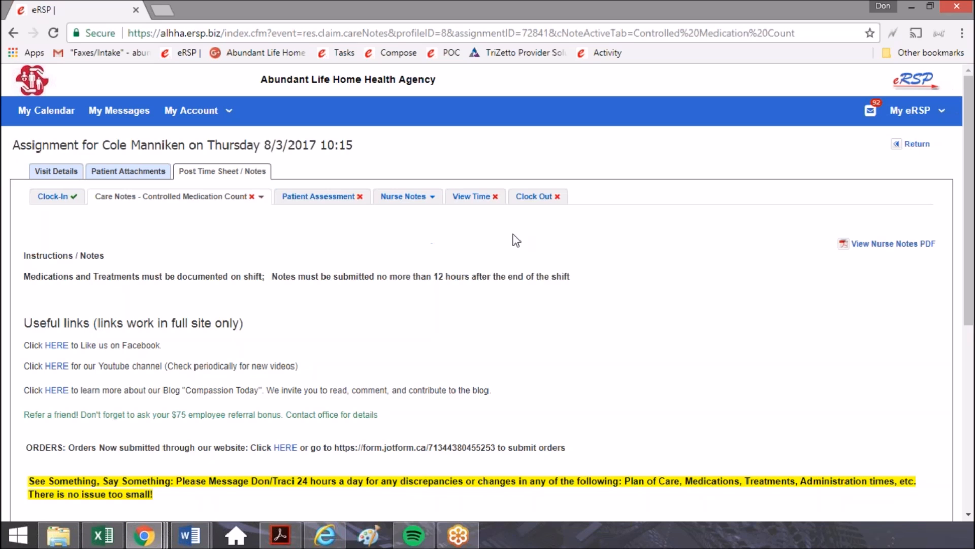
{"action": "scroll", "coordinate": [508, 254], "scroll_direction": "down", "scroll_amount": 4}
{"action": "scroll", "coordinate": [468, 381], "scroll_direction": "up", "scroll_amount": 4}
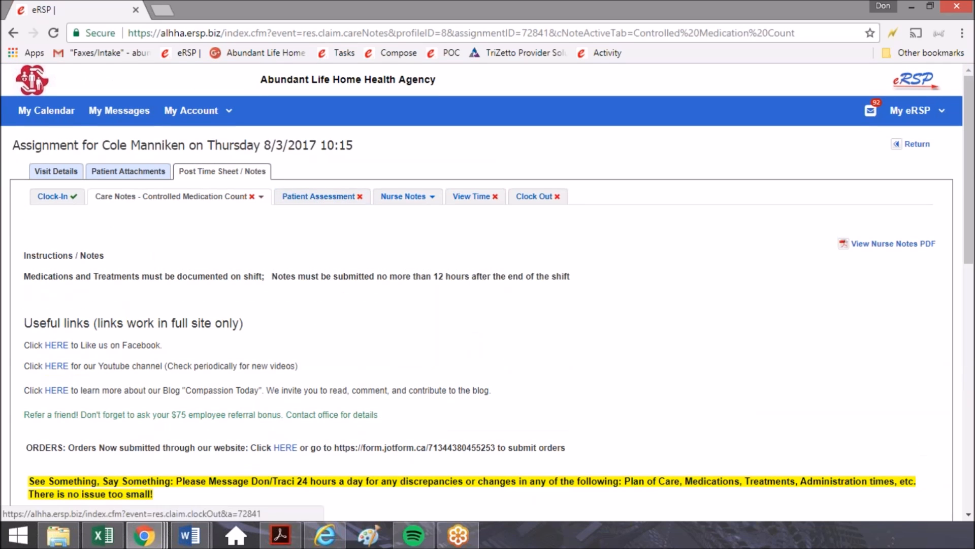
{"action": "mouse_move", "coordinate": [355, 135]}
{"action": "left_mouse_down"}
{"action": "mouse_move", "coordinate": [336, 175]}
{"action": "mouse_move", "coordinate": [366, 142]}
{"action": "mouse_move", "coordinate": [335, 186]}
{"action": "left_mouse_up"}
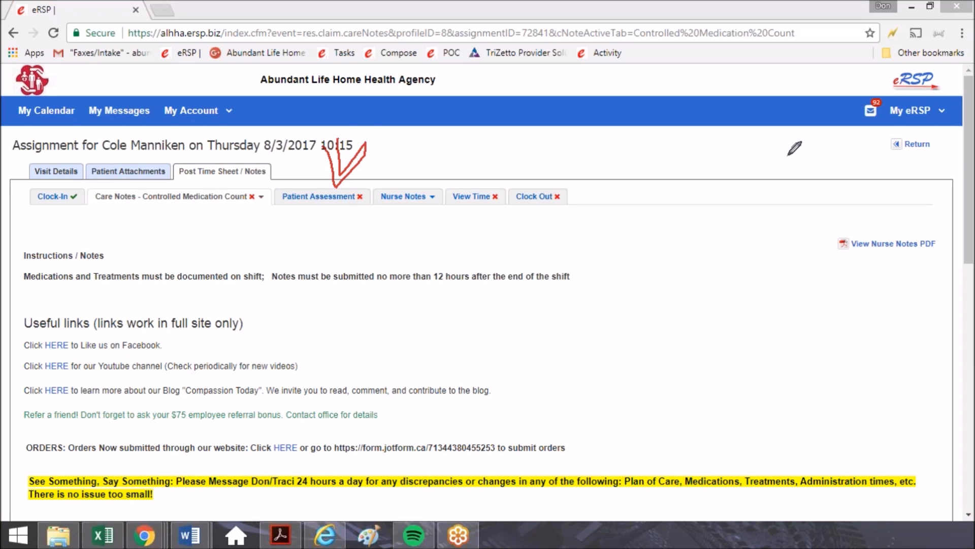
{"action": "right_click", "coordinate": [788, 155]}
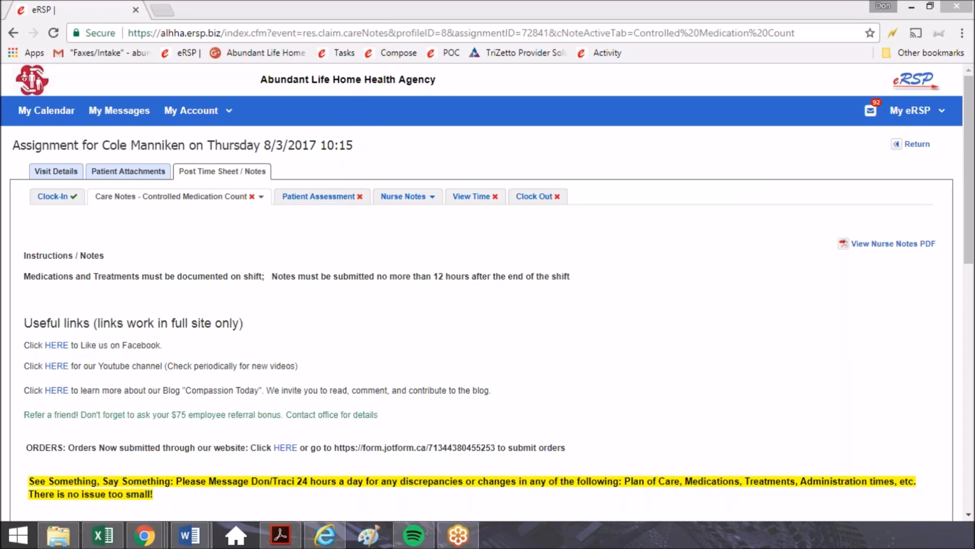
{"action": "left_click", "coordinate": [393, 246]}
{"action": "scroll", "coordinate": [489, 279], "scroll_direction": "down", "scroll_amount": 6}
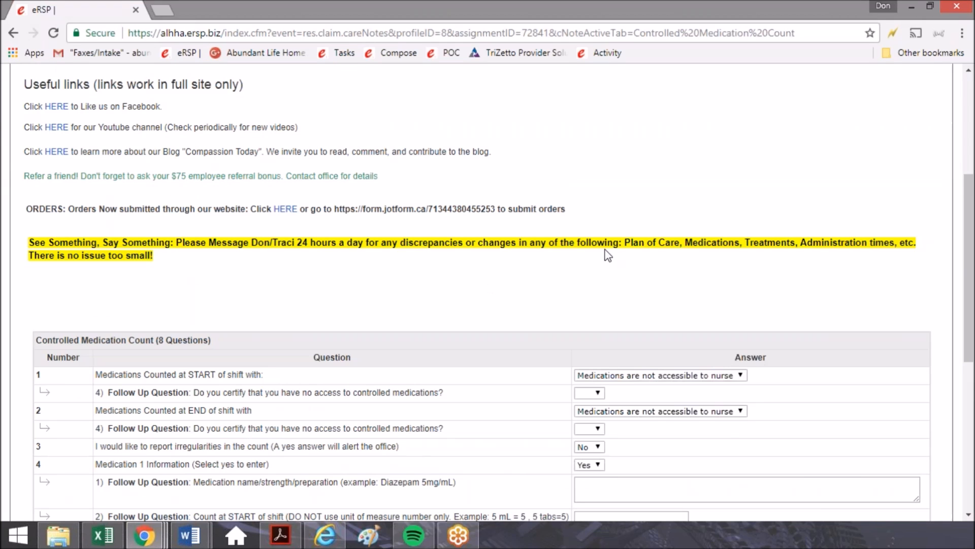
{"action": "scroll", "coordinate": [608, 255], "scroll_direction": "up", "scroll_amount": 6}
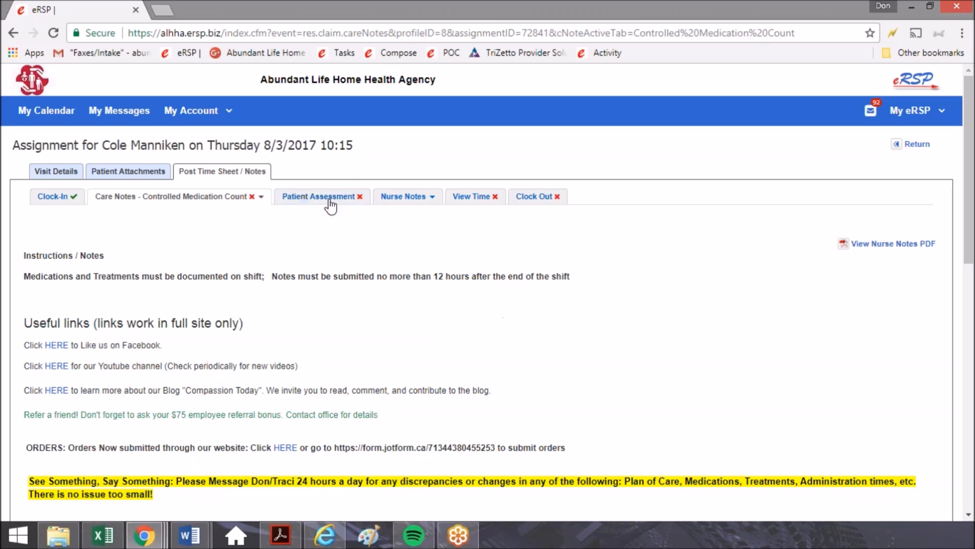
Record that medications at the START of shift were counted with Other Nurse, and enter the nurse's name followed by the LPN credential.
{"action": "scroll", "coordinate": [503, 305], "scroll_direction": "down", "scroll_amount": 5}
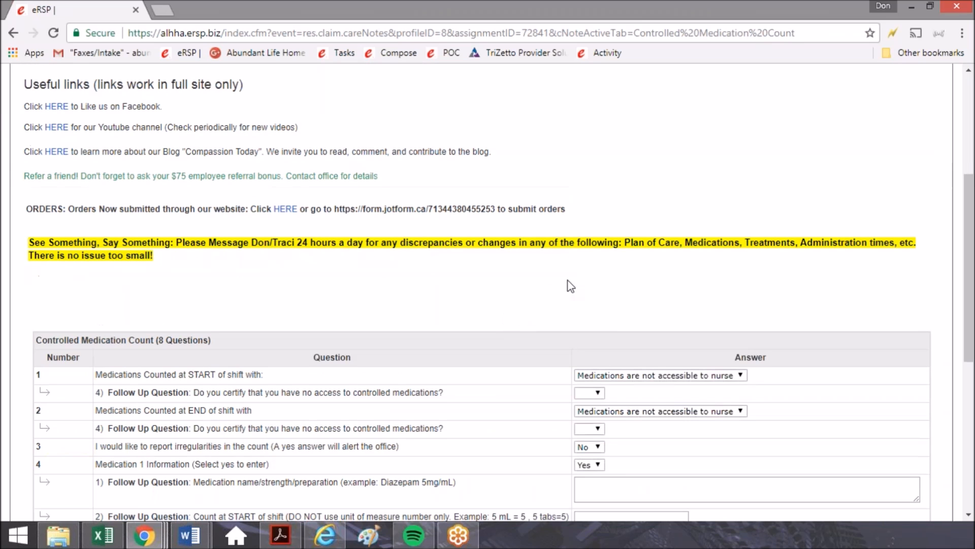
{"action": "scroll", "coordinate": [621, 360], "scroll_direction": "down", "scroll_amount": 2}
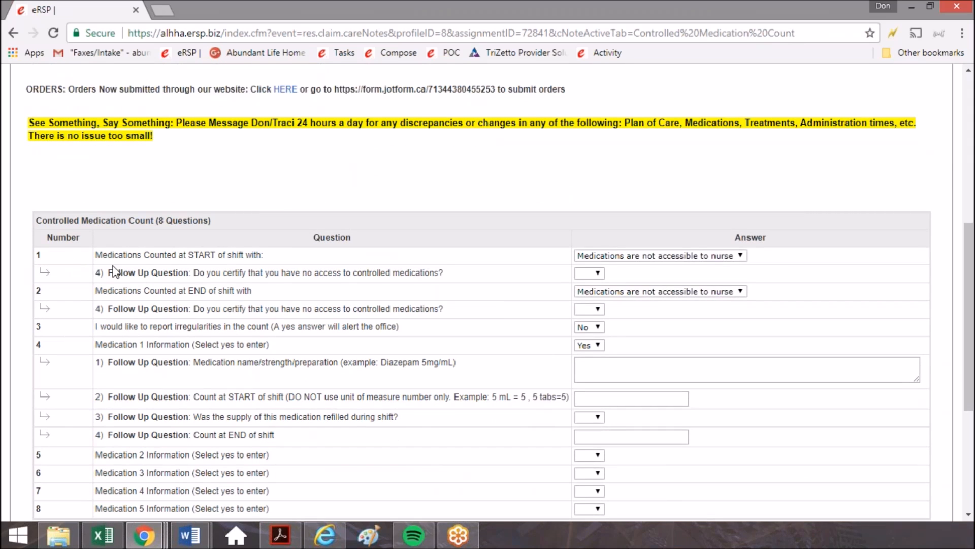
{"action": "left_click_drag", "start_coordinate": [105, 251], "coordinate": [276, 252]}
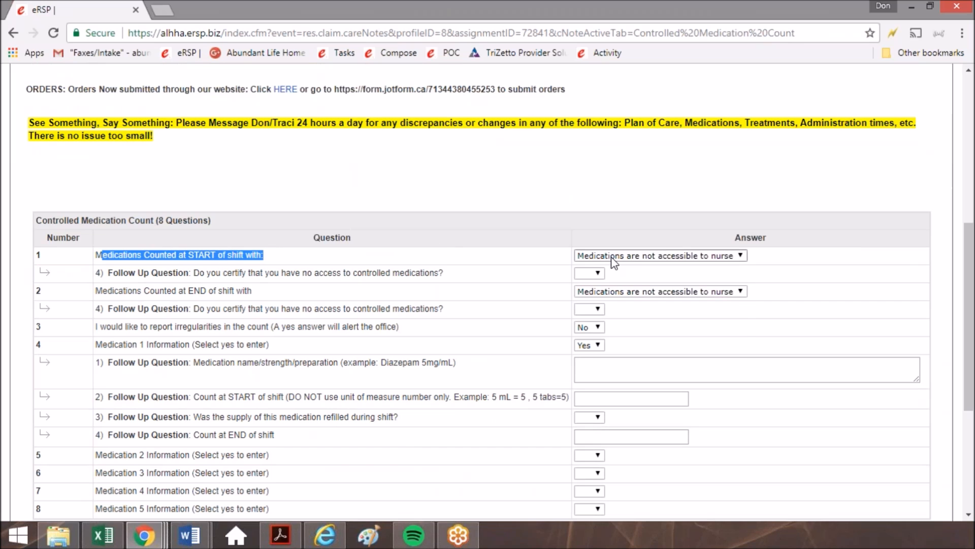
{"action": "left_click", "coordinate": [637, 255]}
{"action": "left_click", "coordinate": [612, 303]}
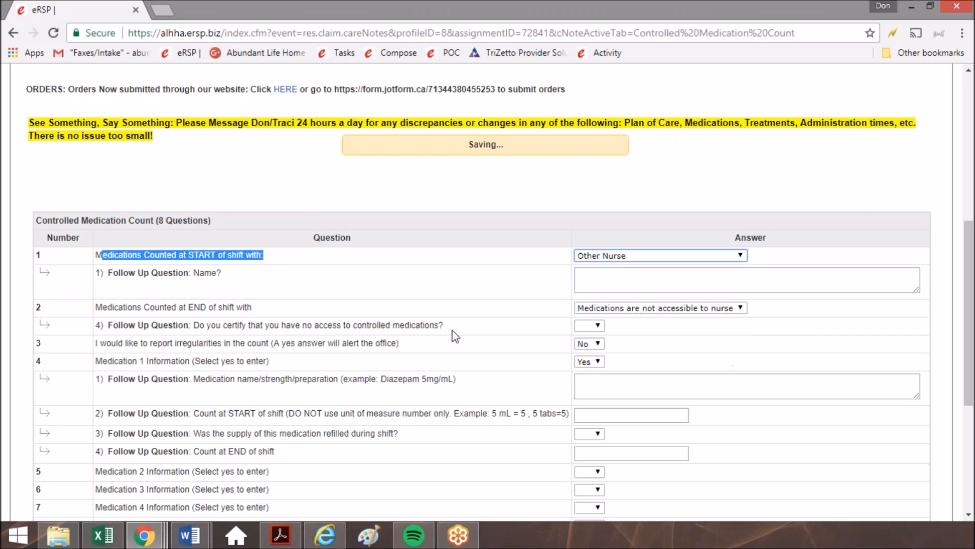
{"action": "left_click", "coordinate": [644, 282]}
{"action": "type", "text": "Don, LOPN"}
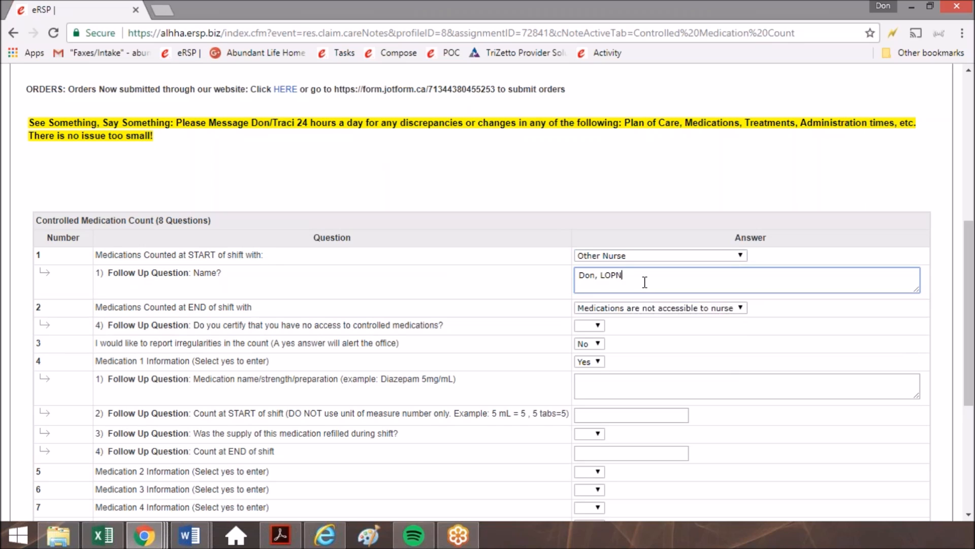
{"action": "key", "text": "BackSpace"}
{"action": "key", "text": "BackSpace"}
{"action": "key", "text": "BackSpace"}
Record that medications at the END of shift were counted with PCG, and enter "Mom's name" as the follow-up name.
{"action": "left_click_drag", "start_coordinate": [101, 299], "coordinate": [255, 307]}
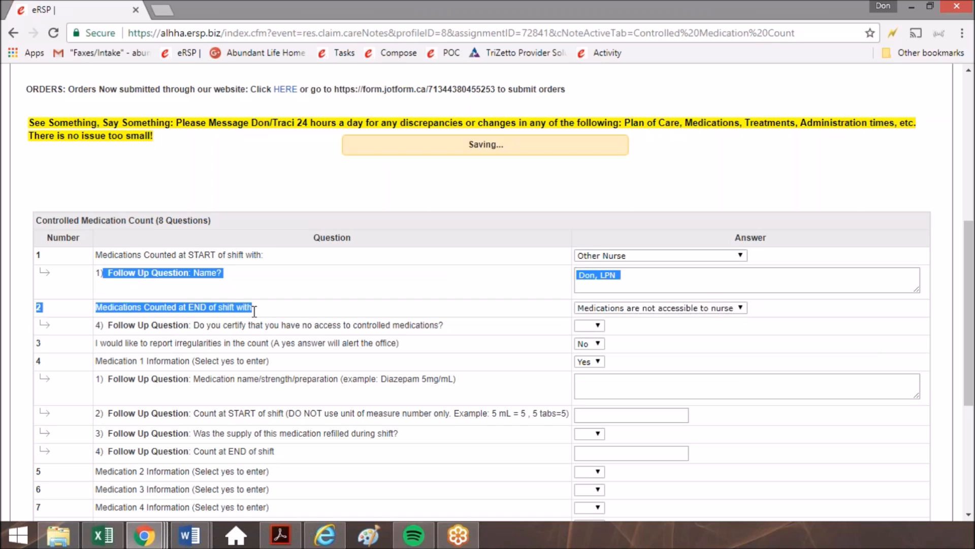
{"action": "left_click", "coordinate": [282, 309]}
{"action": "left_click", "coordinate": [639, 308]}
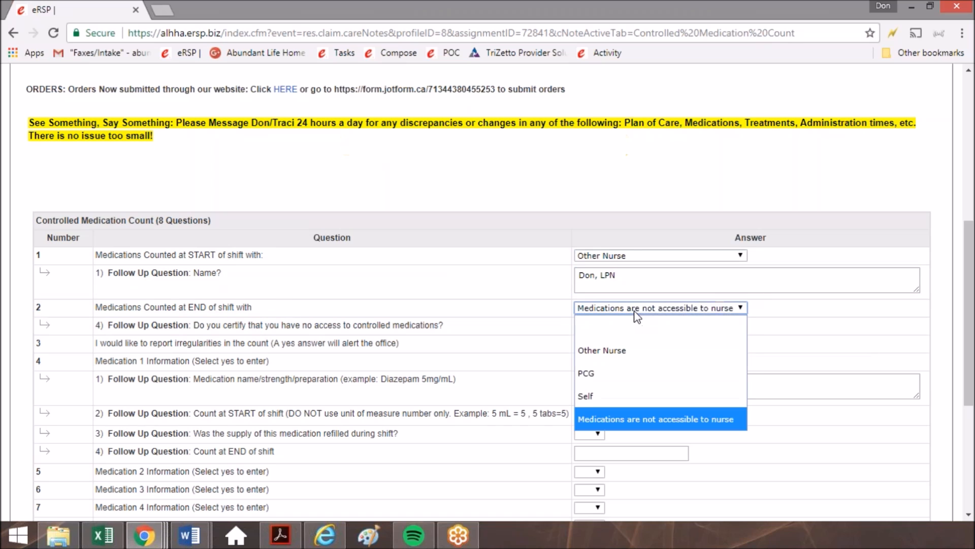
{"action": "key", "text": "Return"}
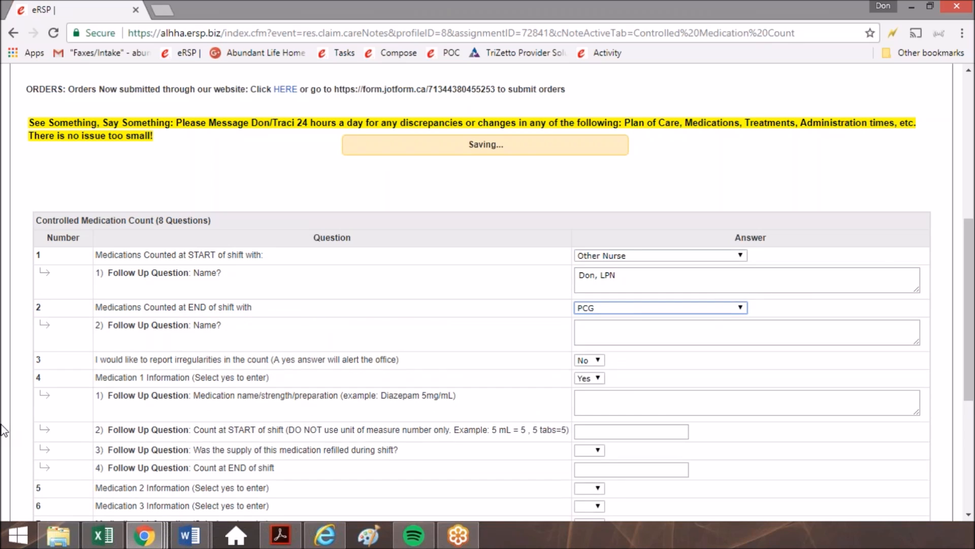
{"action": "left_click", "coordinate": [635, 332]}
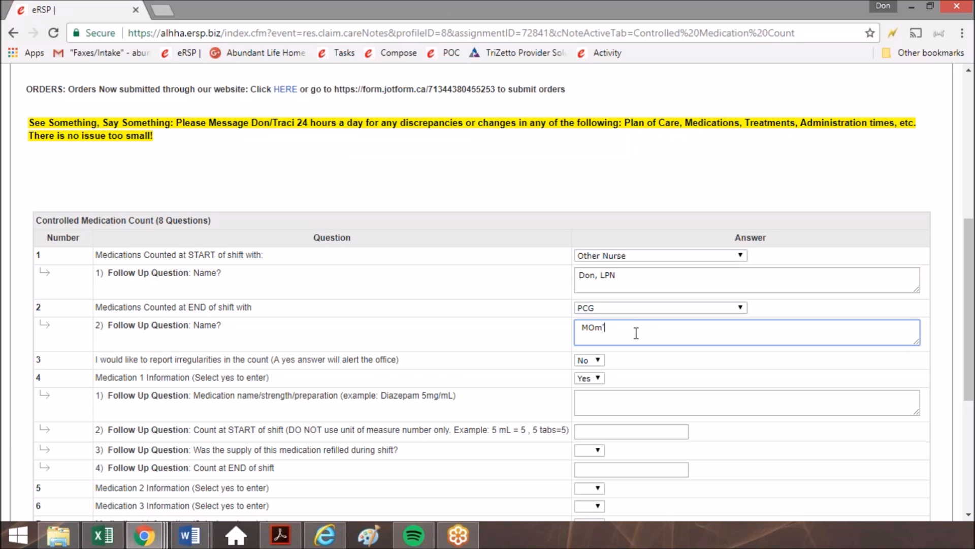
{"action": "type", "text": "Mom's name"}
Try answering Yes to reporting irregularities in the count to bring up its explanation field, and restore the answer to No.
{"action": "scroll", "coordinate": [636, 333], "scroll_direction": "down", "scroll_amount": 2}
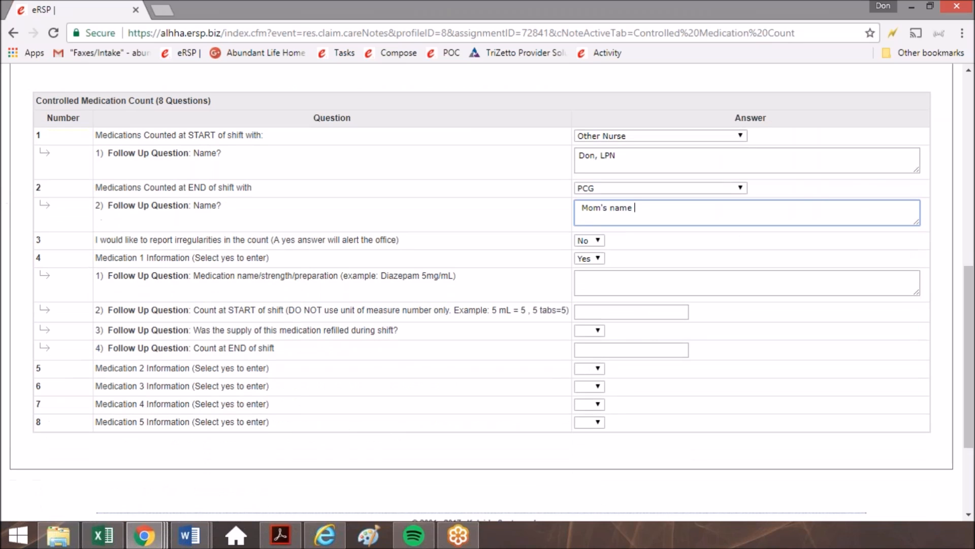
{"action": "left_click_drag", "start_coordinate": [45, 240], "coordinate": [414, 236]}
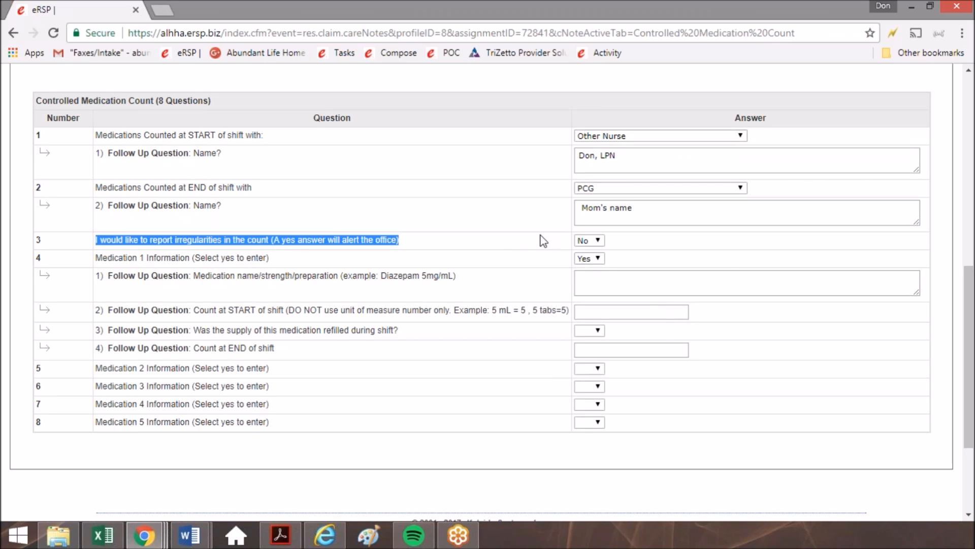
{"action": "left_click_drag", "start_coordinate": [419, 245], "coordinate": [81, 227]}
{"action": "left_click", "coordinate": [430, 237]}
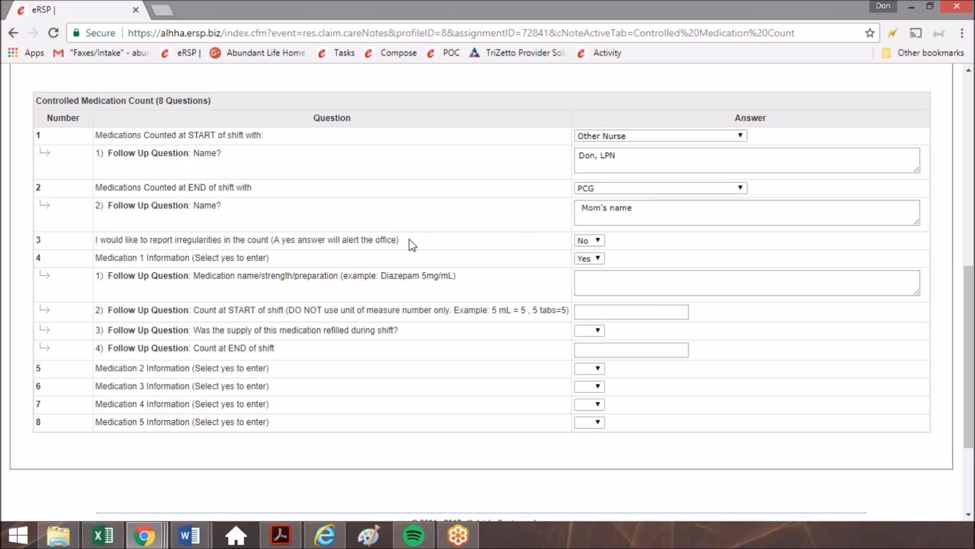
{"action": "left_click", "coordinate": [591, 241]}
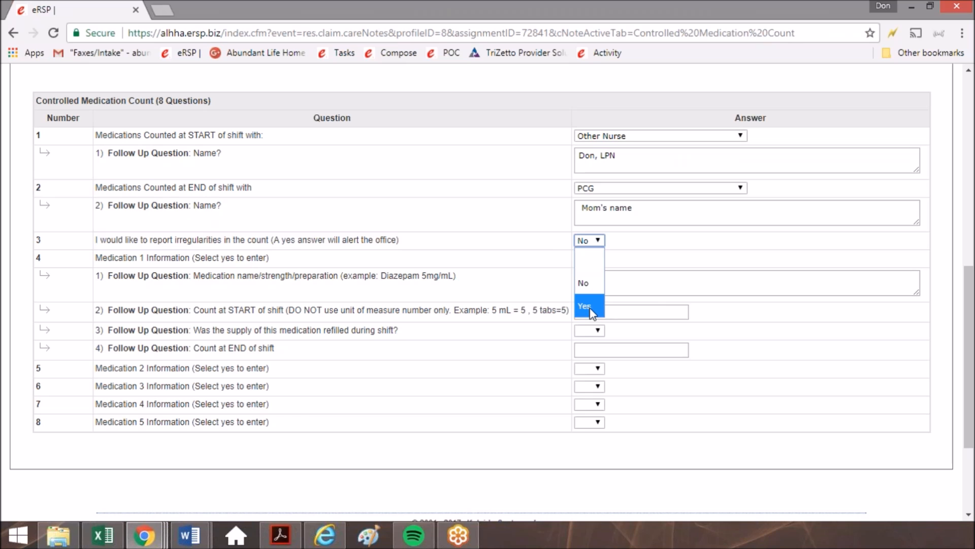
{"action": "left_click", "coordinate": [591, 308]}
{"action": "left_click", "coordinate": [592, 261]}
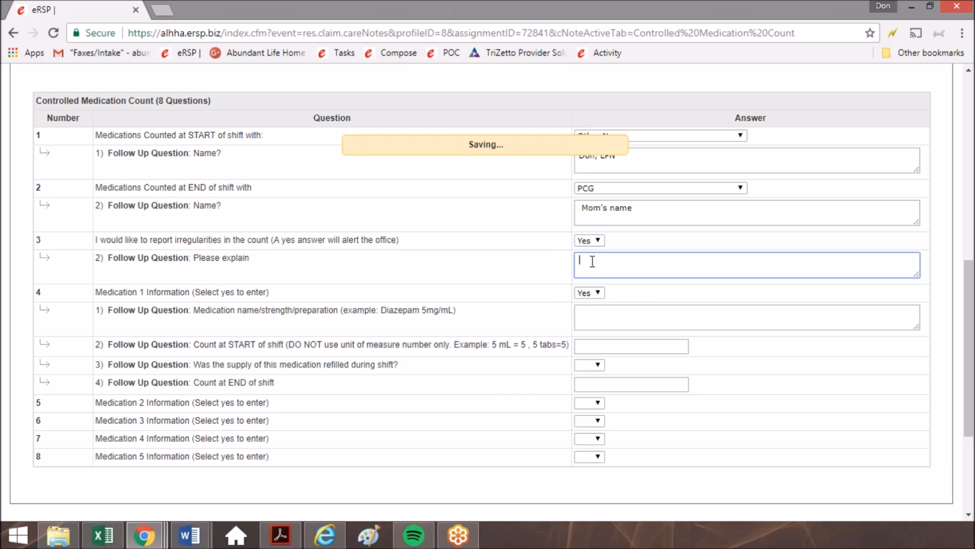
{"action": "left_click", "coordinate": [598, 241]}
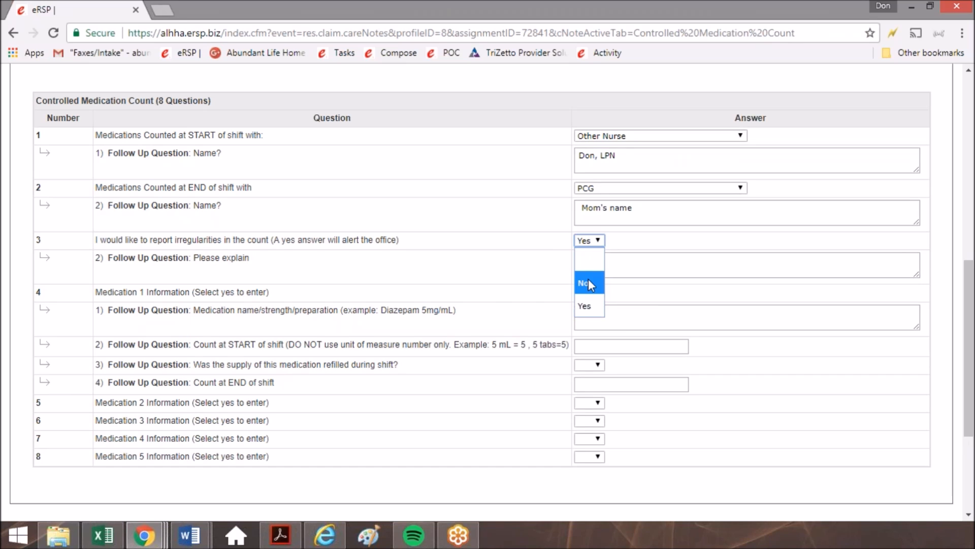
{"action": "left_click", "coordinate": [588, 282]}
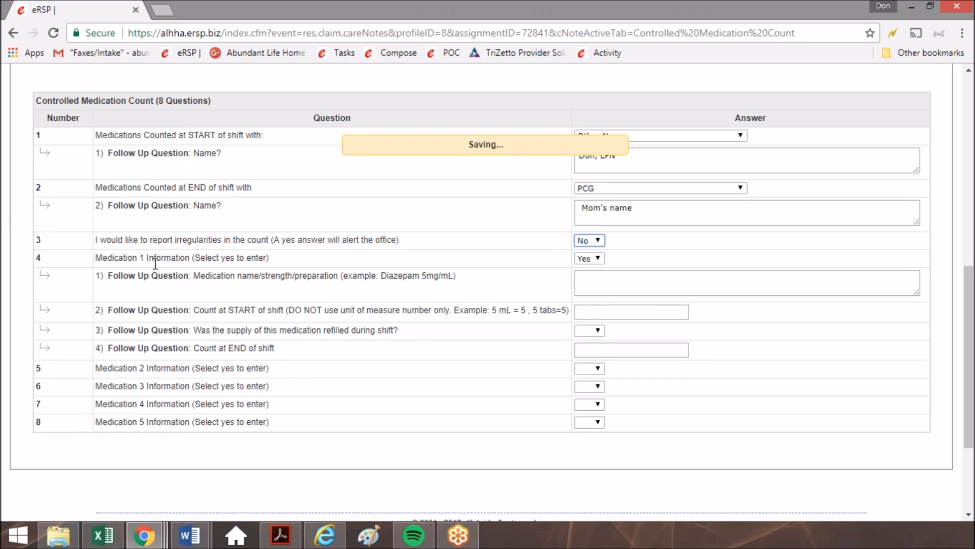
Clear the answer to the Medication 1 Information question.
{"action": "left_click_drag", "start_coordinate": [155, 262], "coordinate": [270, 258]}
{"action": "left_click", "coordinate": [598, 258]}
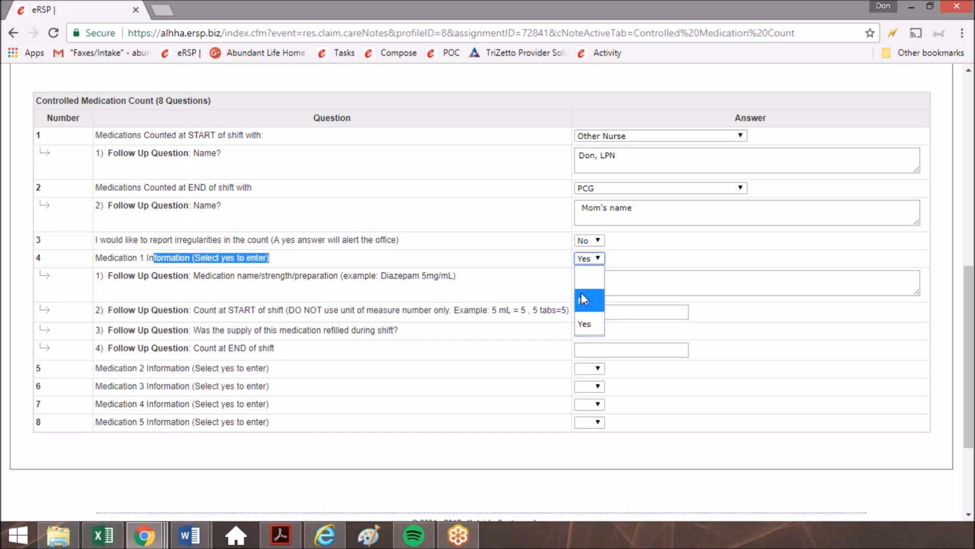
{"action": "left_click", "coordinate": [587, 283]}
{"action": "left_click_drag", "start_coordinate": [95, 257], "coordinate": [291, 336]}
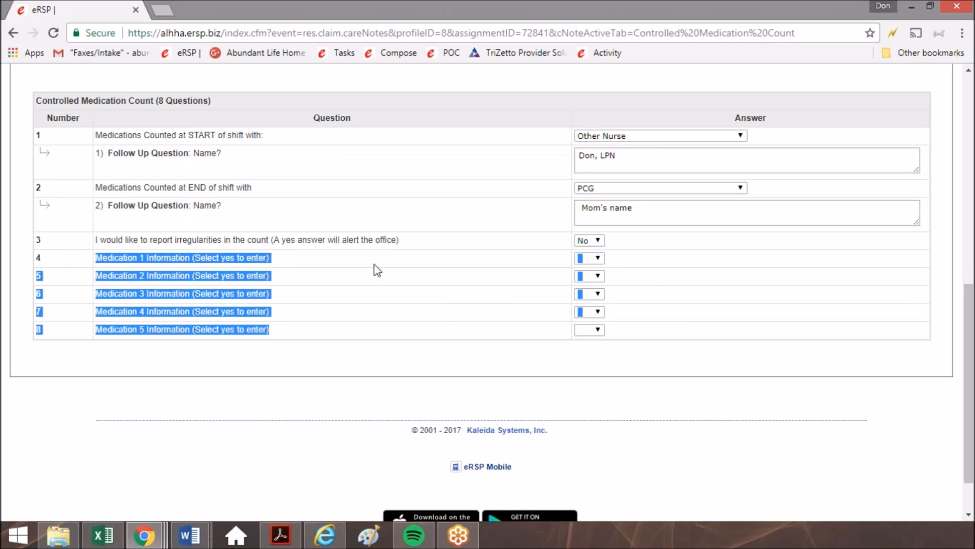
{"action": "left_click", "coordinate": [647, 282]}
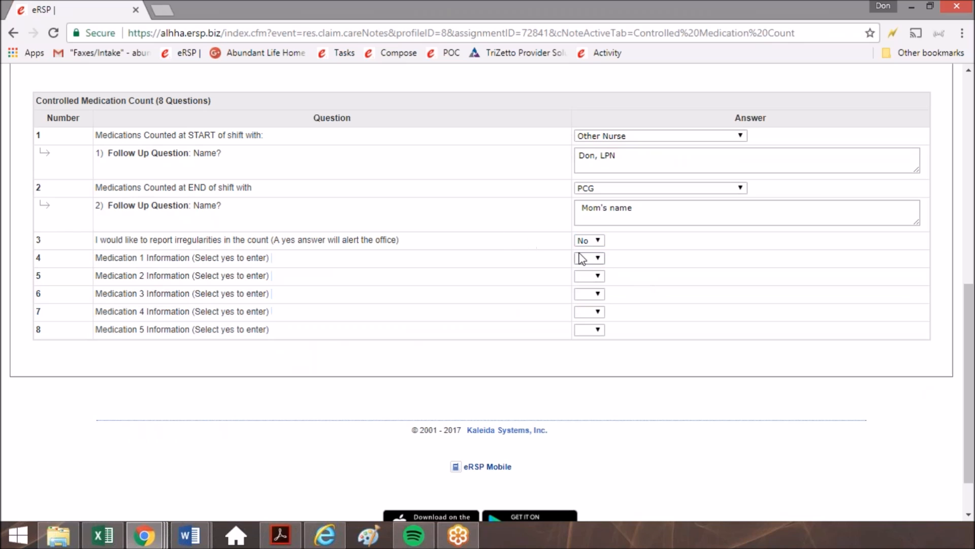
Answer Yes to Medication 1 Information and enter "Valium 2mg tabs" as the medication name, strength and preparation.
{"action": "left_click", "coordinate": [587, 261]}
{"action": "left_click", "coordinate": [587, 325]}
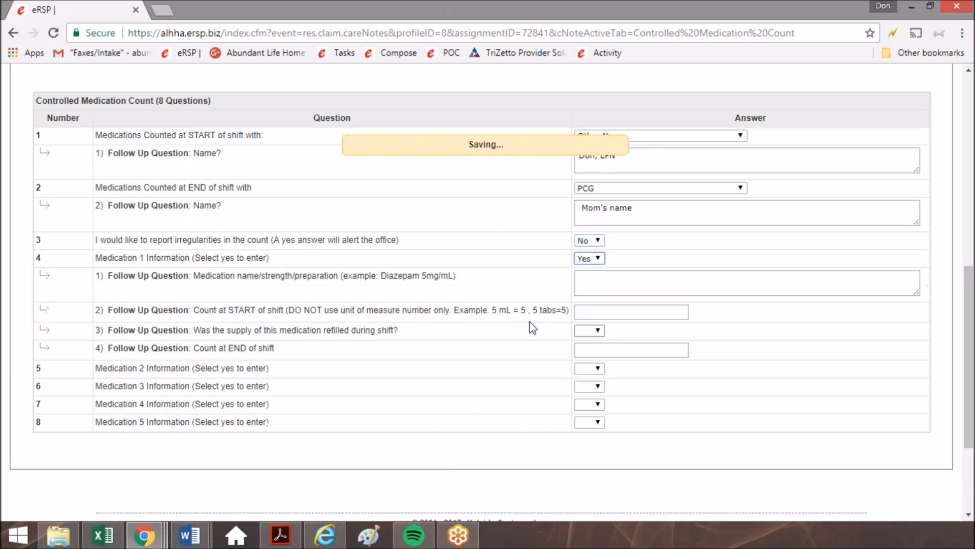
{"action": "left_click", "coordinate": [625, 277]}
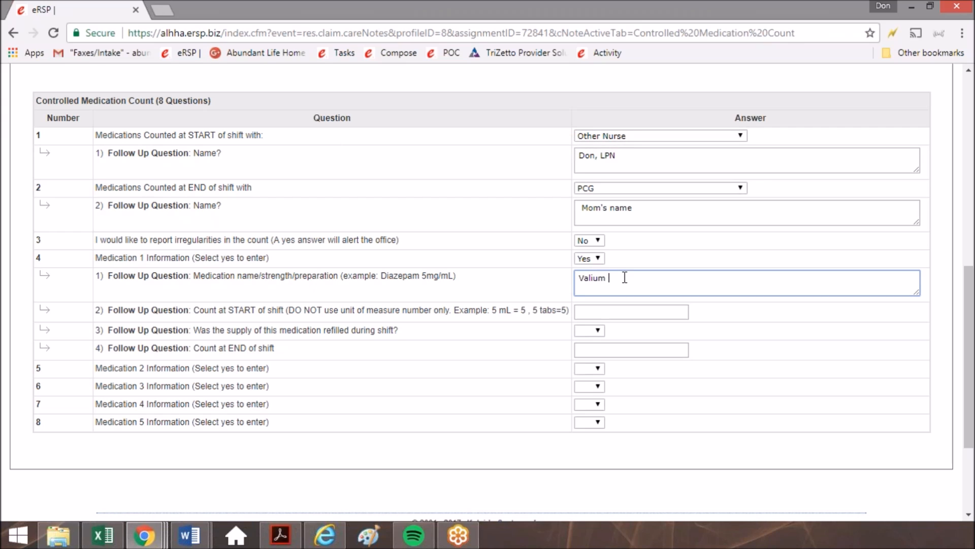
{"action": "type", "text": "Valium 2mg tabs"}
For Medication 1, enter 5 as the count at START of shift, No for refilled during shift, and 5 as the count at END of shift.
{"action": "left_click_drag", "start_coordinate": [168, 309], "coordinate": [338, 308]}
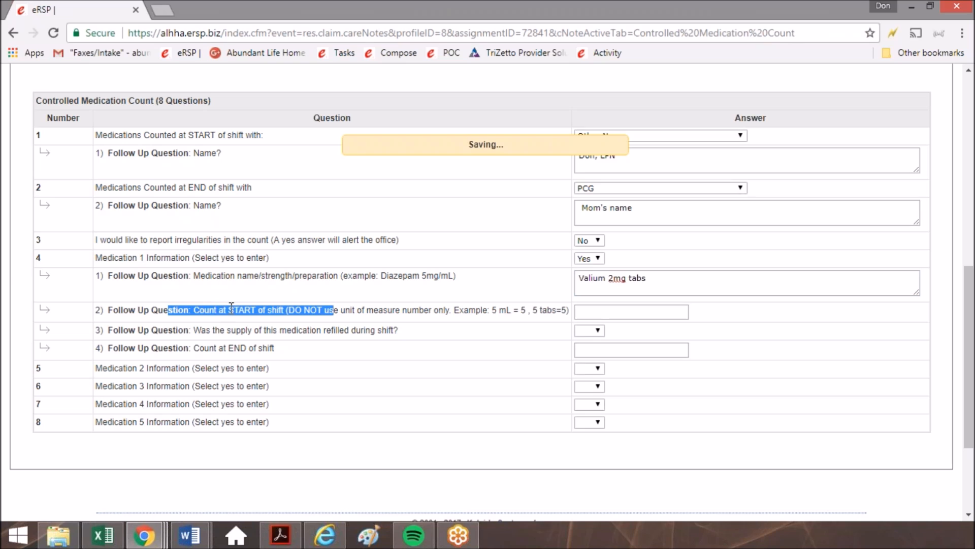
{"action": "left_click", "coordinate": [620, 314]}
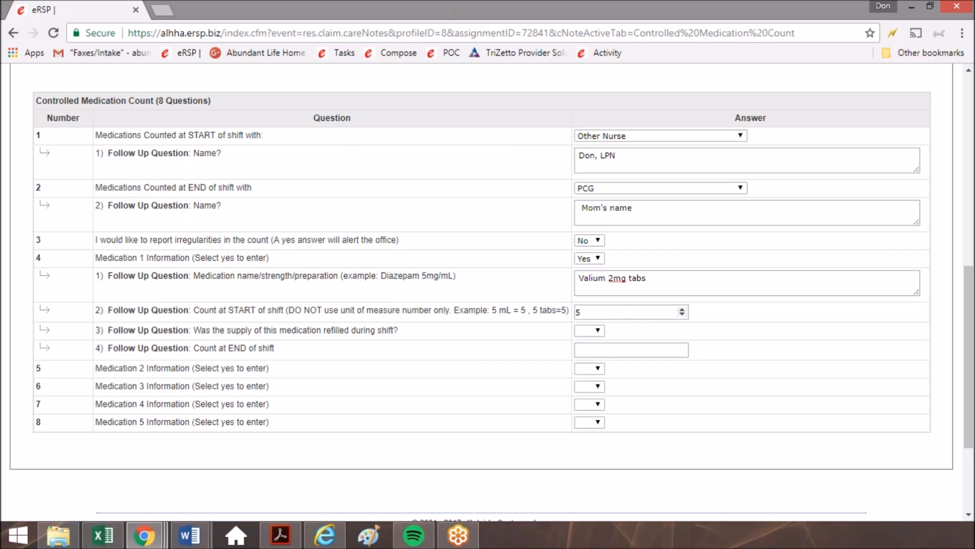
{"action": "left_click_drag", "start_coordinate": [194, 326], "coordinate": [420, 330]}
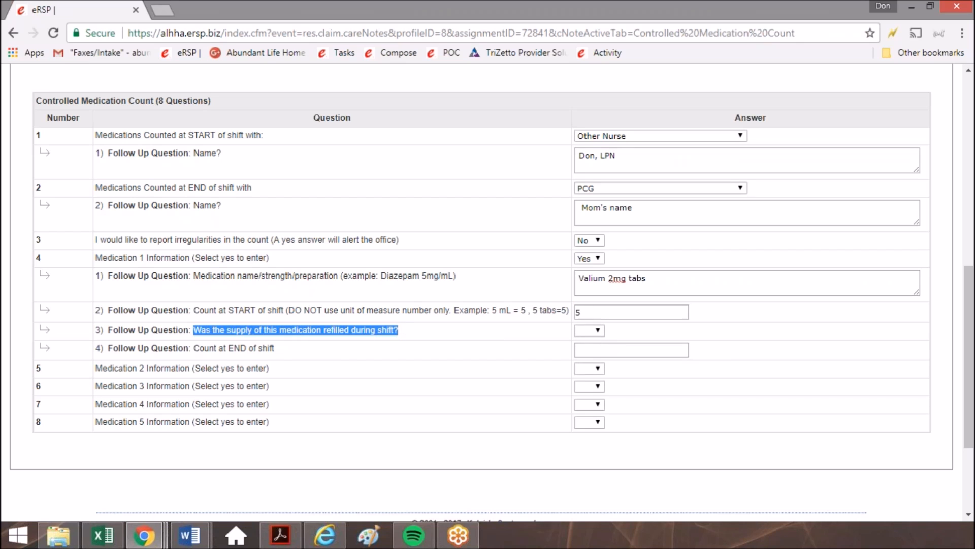
{"action": "left_click", "coordinate": [589, 330]}
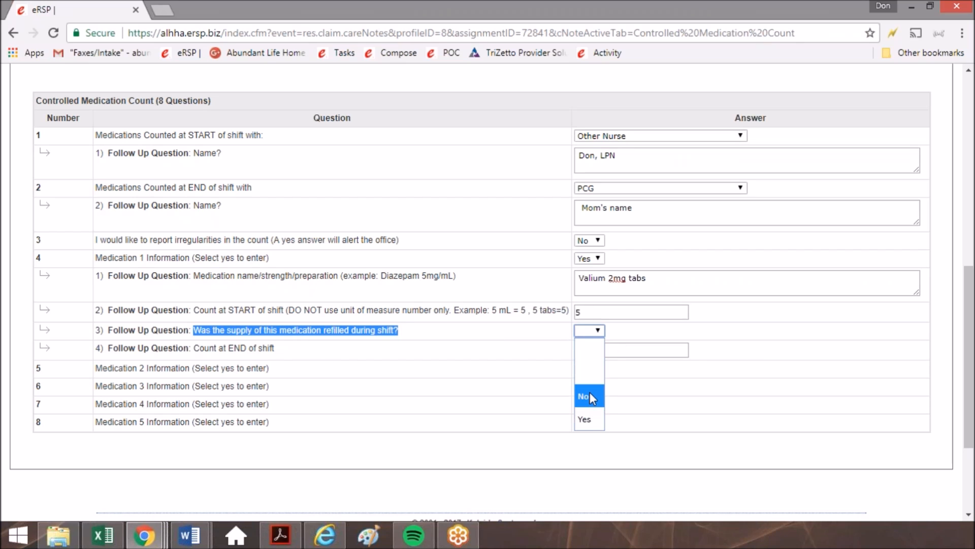
{"action": "left_click", "coordinate": [590, 394]}
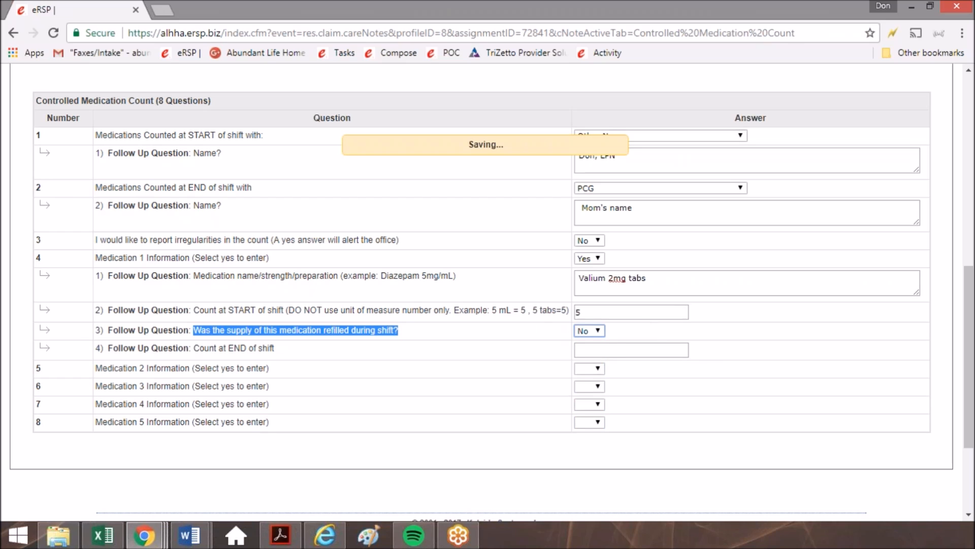
{"action": "left_click", "coordinate": [641, 349]}
{"action": "left_click_drag", "start_coordinate": [88, 350], "coordinate": [614, 338]}
{"action": "left_click", "coordinate": [635, 349]}
{"action": "left_click", "coordinate": [474, 362]}
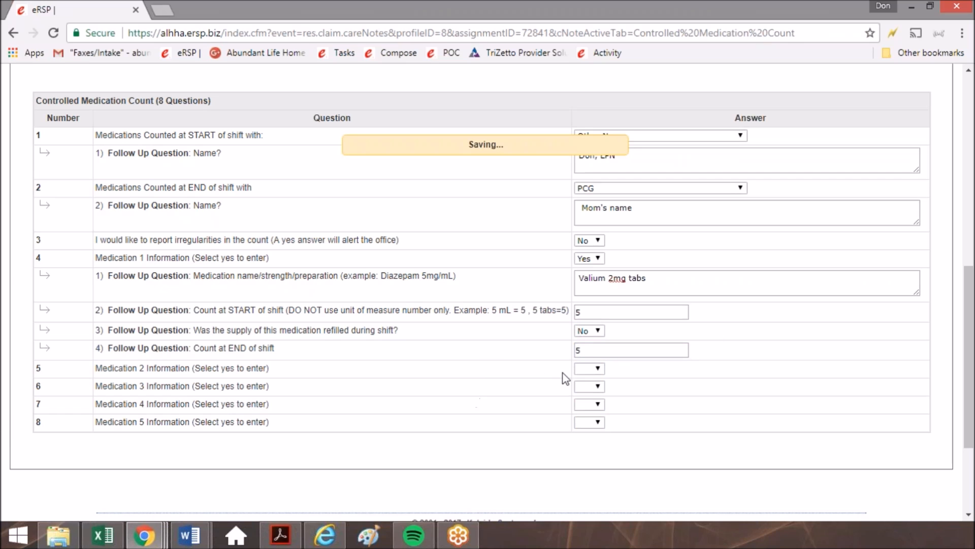
Answer Yes to Medication 2 Information and enter "Valium 5mg/mL" as the medication name, strength and preparation.
{"action": "left_click", "coordinate": [590, 368]}
{"action": "left_click", "coordinate": [586, 435]}
{"action": "left_click", "coordinate": [611, 395]}
{"action": "scroll", "coordinate": [726, 383], "scroll_direction": "down", "scroll_amount": 2}
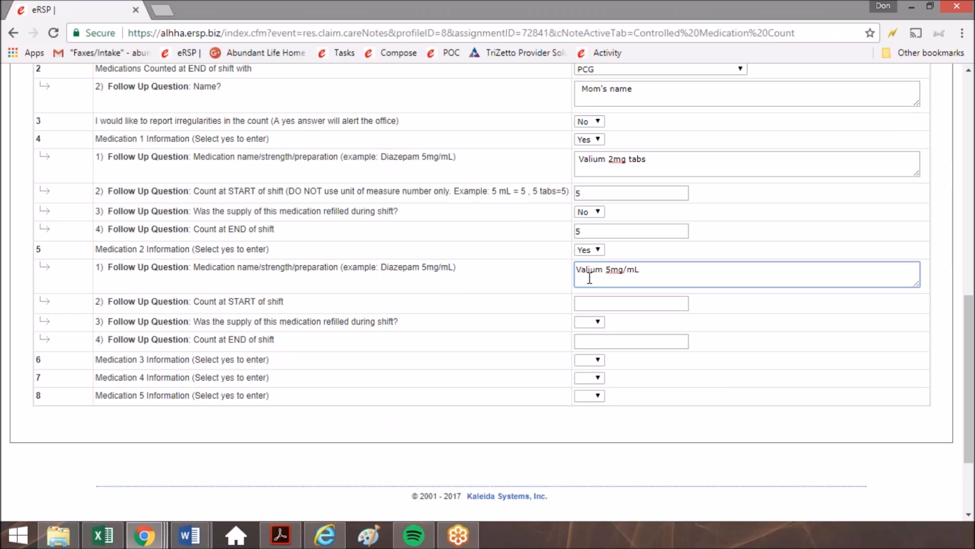
For Medication 2, enter a START of shift count of 30, Yes for refilled during shift, and an END of shift count of 45.
{"action": "left_click", "coordinate": [634, 303]}
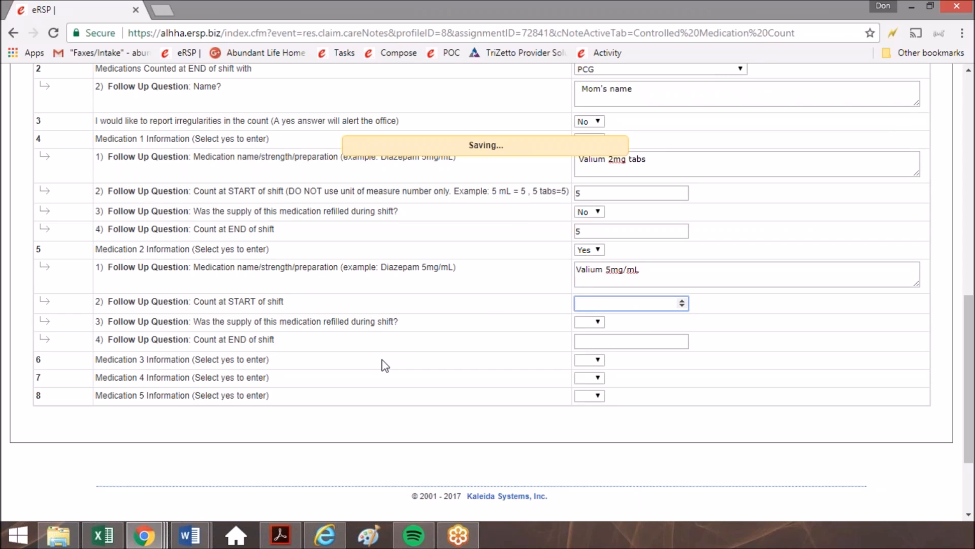
{"action": "type", "text": "30"}
{"action": "left_click", "coordinate": [628, 326]}
{"action": "left_click", "coordinate": [594, 321]}
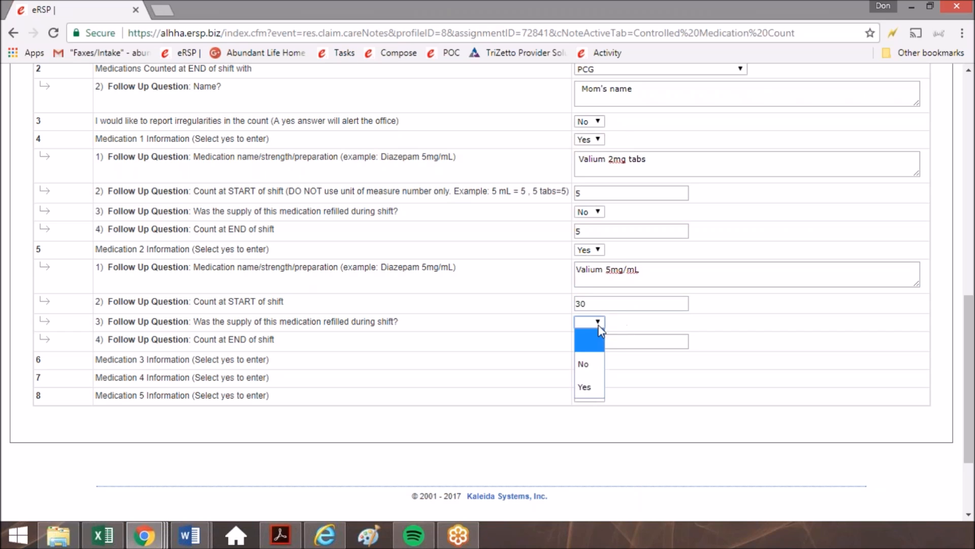
{"action": "left_click", "coordinate": [589, 386]}
{"action": "left_click", "coordinate": [580, 341]}
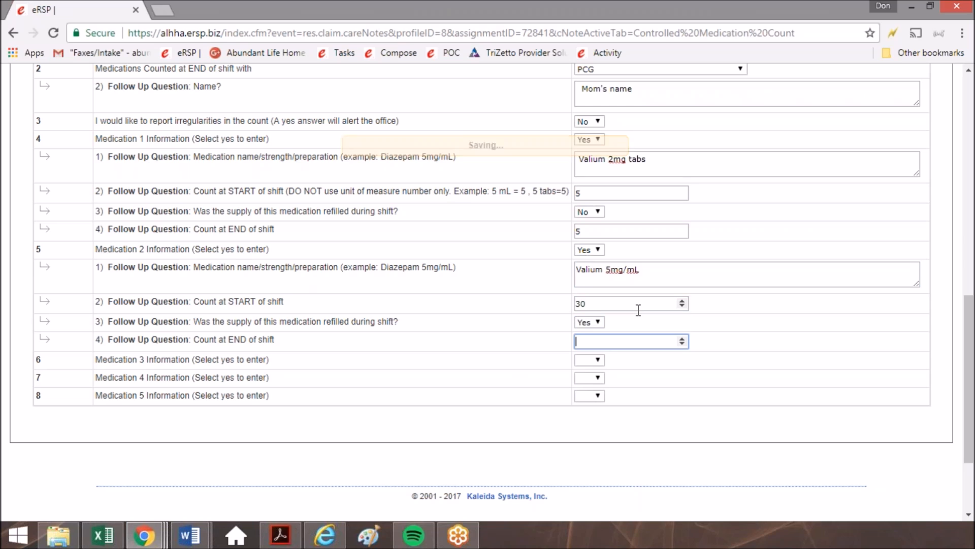
{"action": "left_click", "coordinate": [547, 485]}
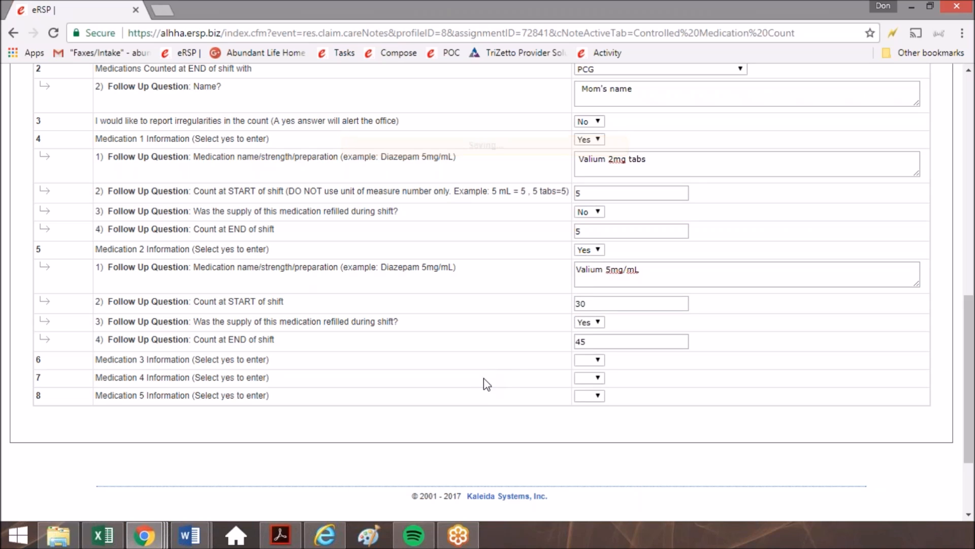
Answer No to the Medication 3, Medication 4 and Medication 5 Information questions.
{"action": "left_click", "coordinate": [588, 360]}
{"action": "left_click", "coordinate": [585, 404]}
{"action": "left_click", "coordinate": [588, 378]}
{"action": "left_click", "coordinate": [584, 420]}
{"action": "left_click", "coordinate": [597, 398]}
{"action": "left_click", "coordinate": [584, 438]}
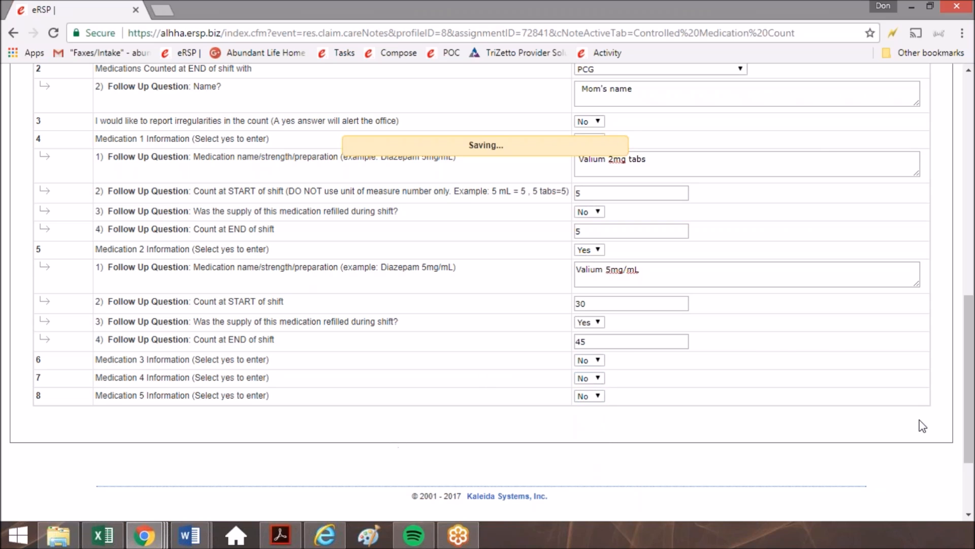
Review all eight Controlled Medication Count questions and their answers.
{"action": "scroll", "coordinate": [433, 290], "scroll_direction": "up", "scroll_amount": 5}
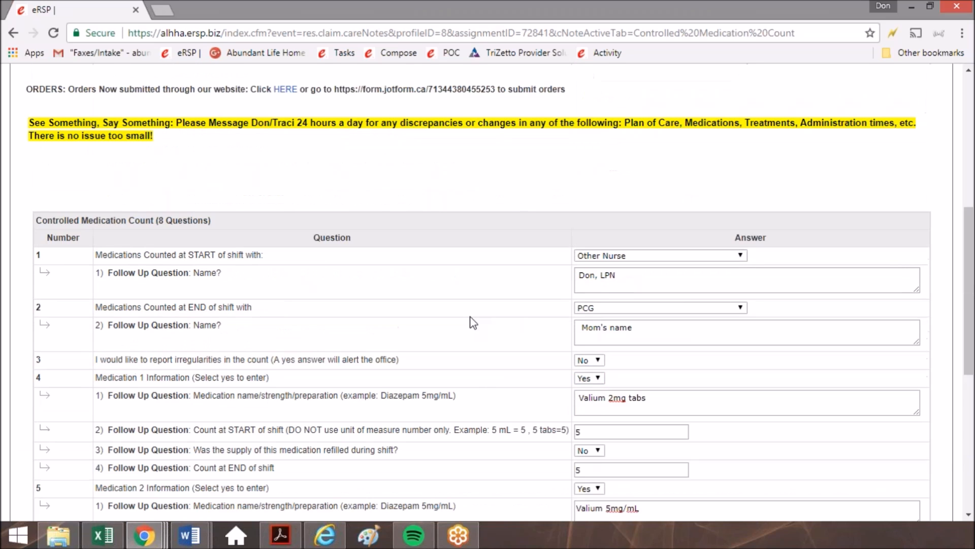
{"action": "scroll", "coordinate": [480, 337], "scroll_direction": "down", "scroll_amount": 2}
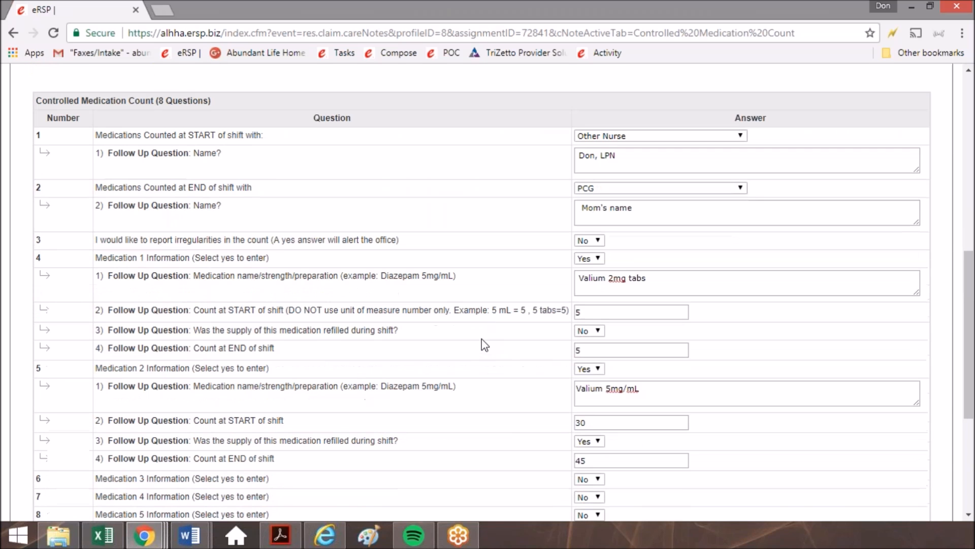
{"action": "scroll", "coordinate": [529, 347], "scroll_direction": "down", "scroll_amount": 1}
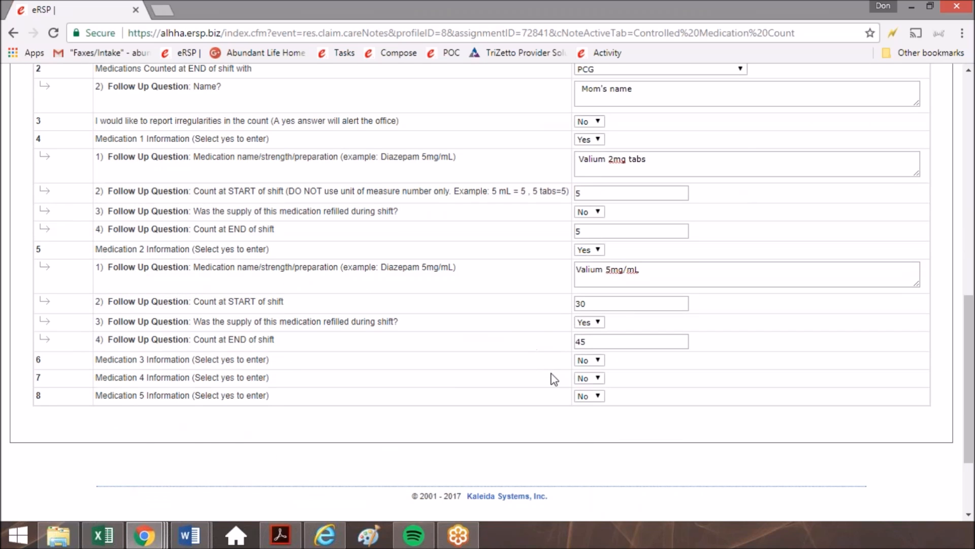
{"action": "scroll", "coordinate": [554, 379], "scroll_direction": "up", "scroll_amount": 1}
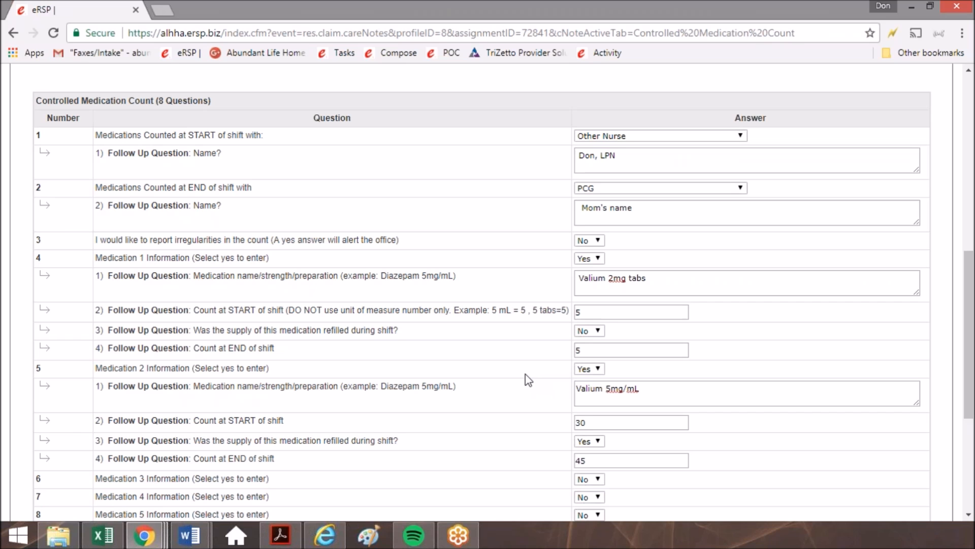
{"action": "scroll", "coordinate": [479, 242], "scroll_direction": "down", "scroll_amount": 2}
{"action": "scroll", "coordinate": [503, 300], "scroll_direction": "up", "scroll_amount": 4}
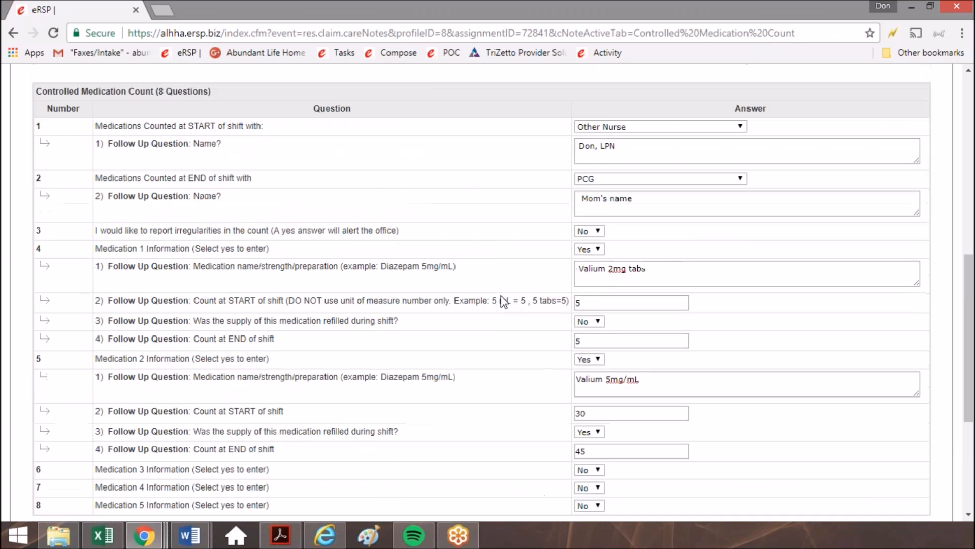
{"action": "scroll", "coordinate": [500, 315], "scroll_direction": "down", "scroll_amount": 2}
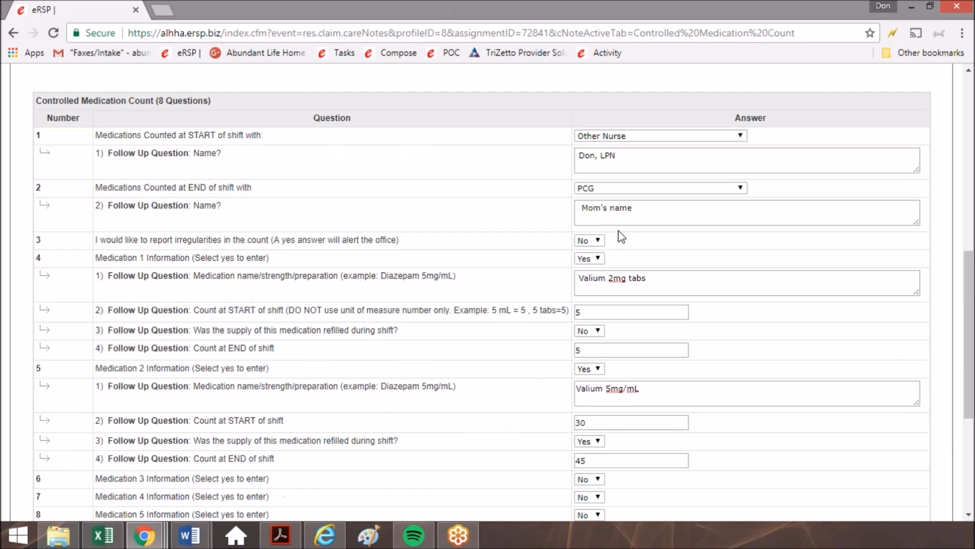
Set both the START of shift and END of shift count answers to "Medications are not accessible to nurse".
{"action": "left_click", "coordinate": [667, 136]}
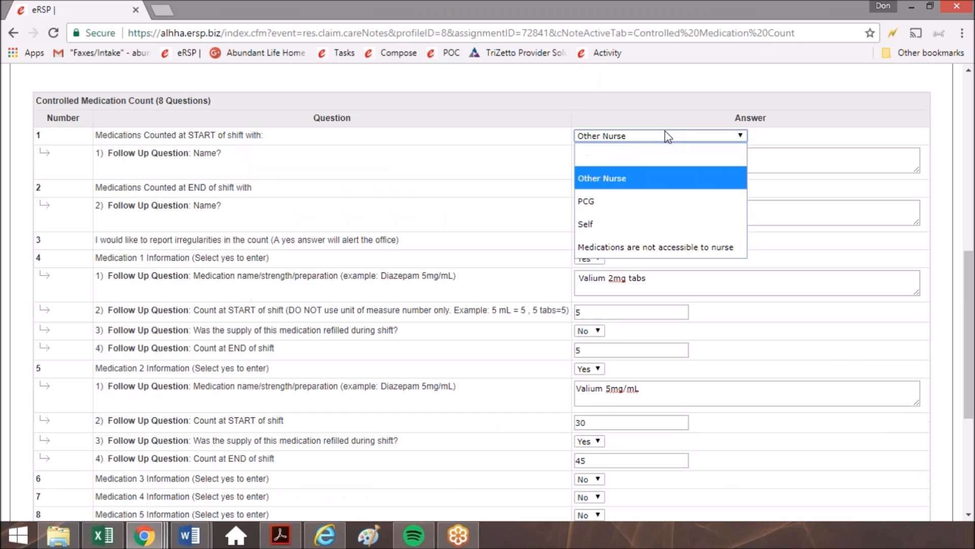
{"action": "left_click", "coordinate": [604, 251]}
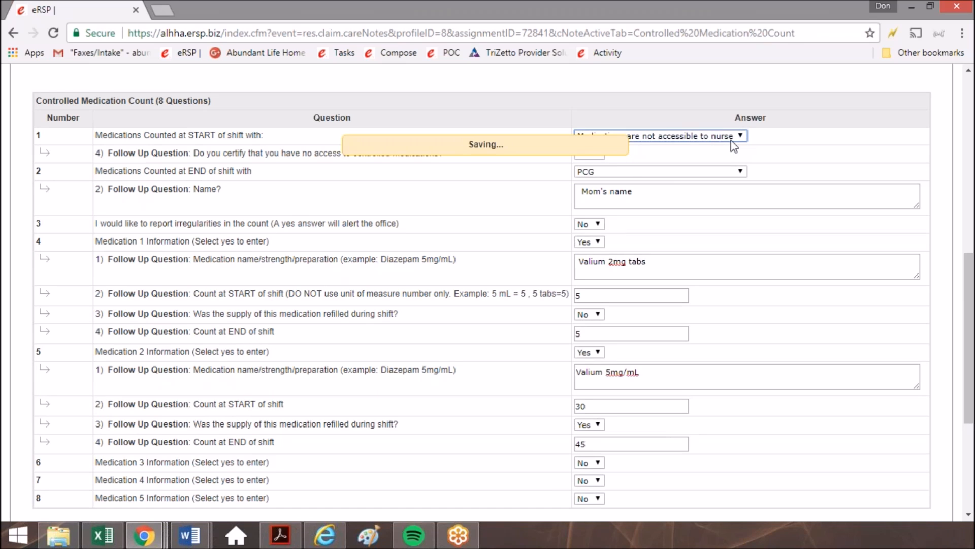
{"action": "left_click", "coordinate": [666, 172]}
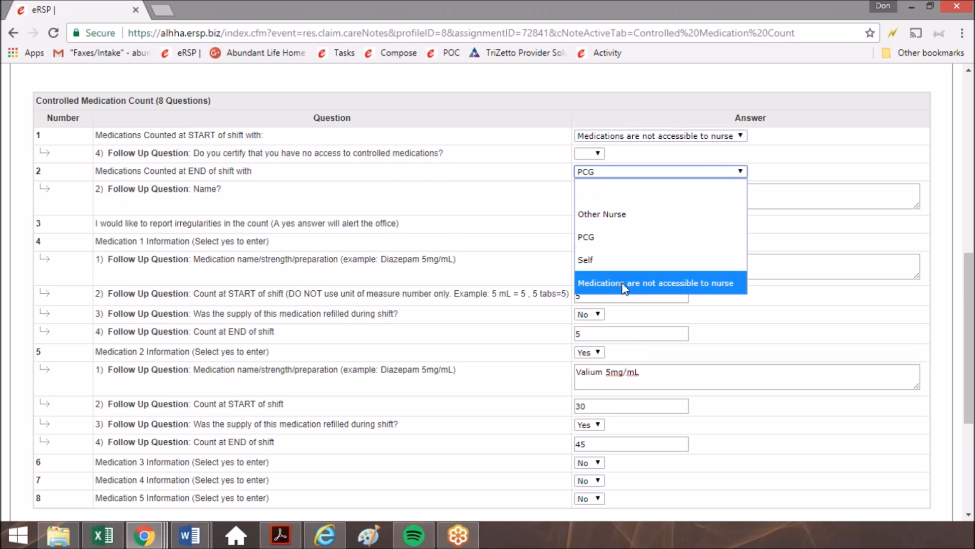
{"action": "left_click", "coordinate": [624, 287]}
{"action": "left_click", "coordinate": [208, 175]}
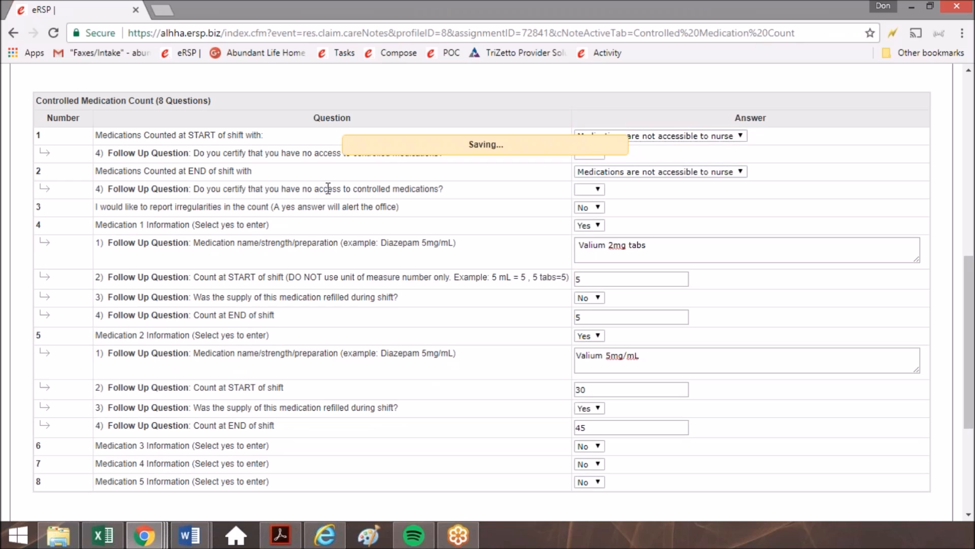
Clear the answer to the question about reporting irregularities in the count and set it back to No.
{"action": "left_click", "coordinate": [580, 208]}
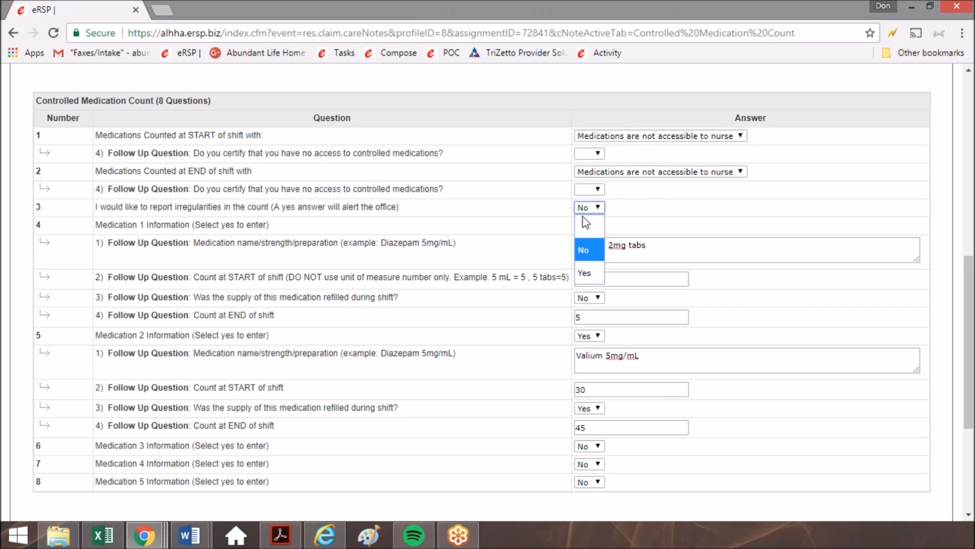
{"action": "left_click", "coordinate": [589, 227]}
{"action": "left_click", "coordinate": [590, 208]}
{"action": "left_click", "coordinate": [584, 250]}
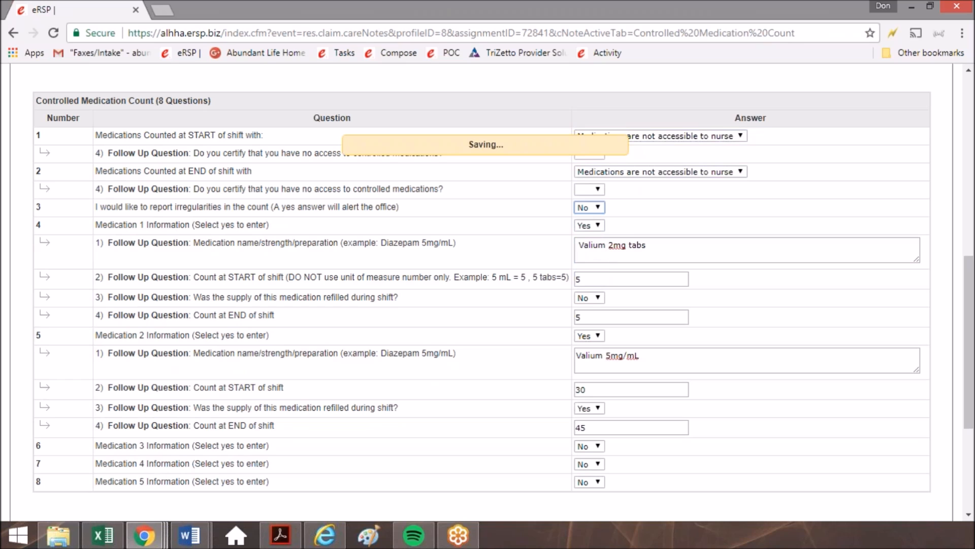
Answer Yes to certifying no access to controlled medications under both the END of shift and START of shift questions.
{"action": "left_click", "coordinate": [590, 189]}
{"action": "left_click", "coordinate": [593, 277]}
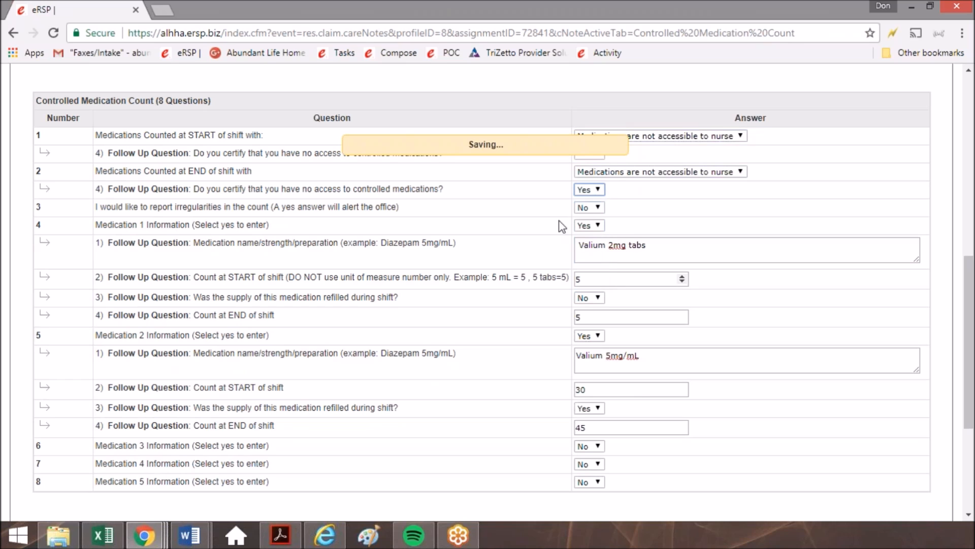
{"action": "left_click", "coordinate": [589, 154]}
{"action": "left_click", "coordinate": [586, 248]}
Change the Medication 1 and Medication 2 Information answers to No.
{"action": "left_click", "coordinate": [589, 225]}
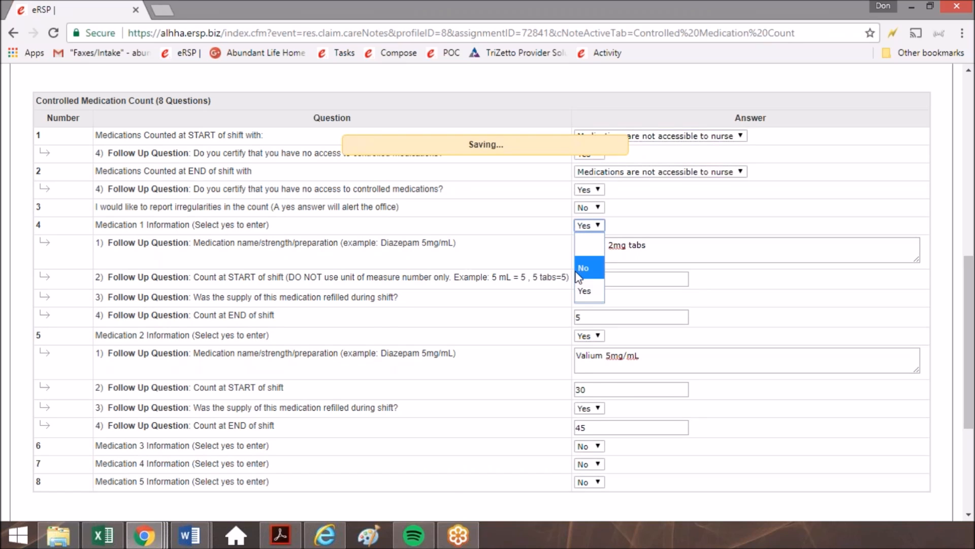
{"action": "left_click", "coordinate": [584, 268]}
{"action": "left_click", "coordinate": [589, 243]}
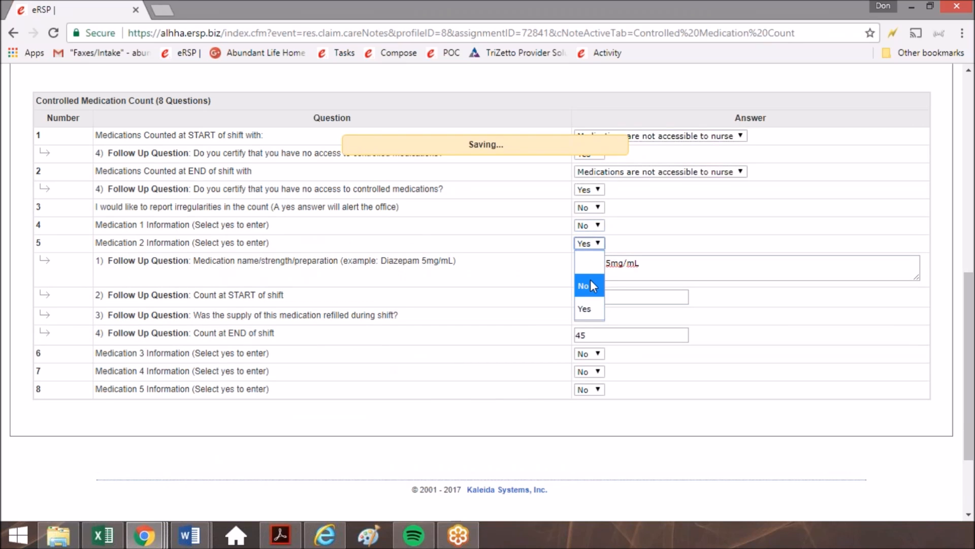
{"action": "left_click", "coordinate": [590, 279]}
{"action": "left_click_drag", "start_coordinate": [41, 202], "coordinate": [356, 295]}
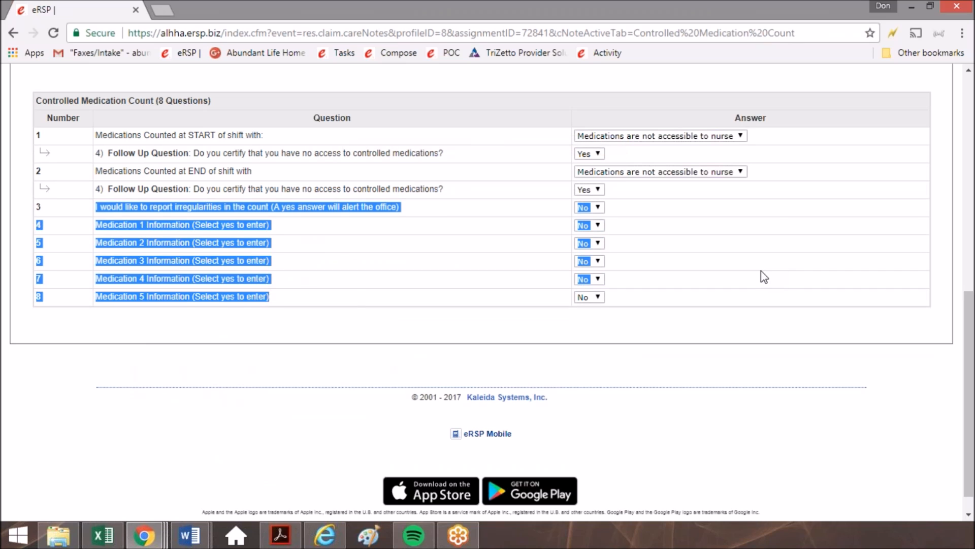
{"action": "left_click", "coordinate": [254, 155]}
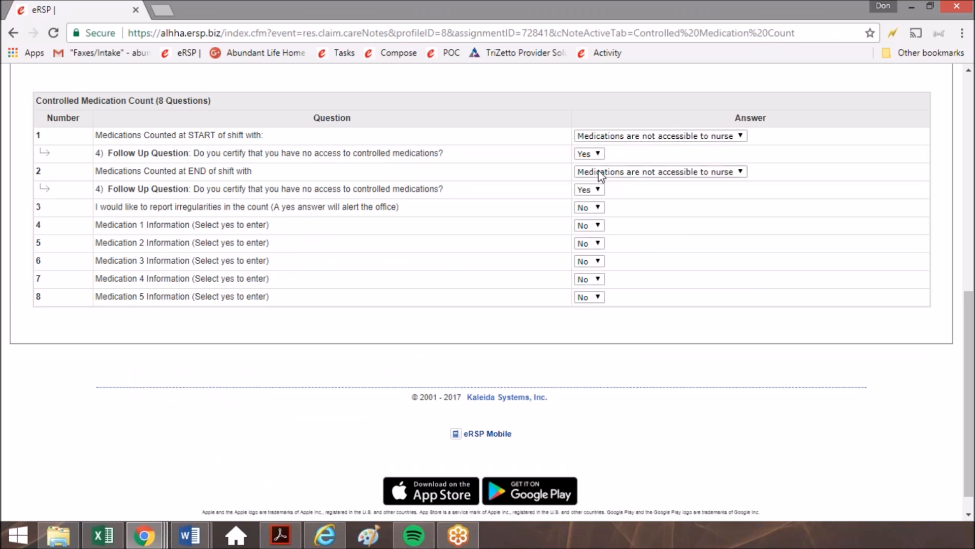
Answer Yes to Medication 1 Information and append "(Nurse does not have access to the medication)" after "Valium 2mg tabs".
{"action": "left_click", "coordinate": [593, 227]}
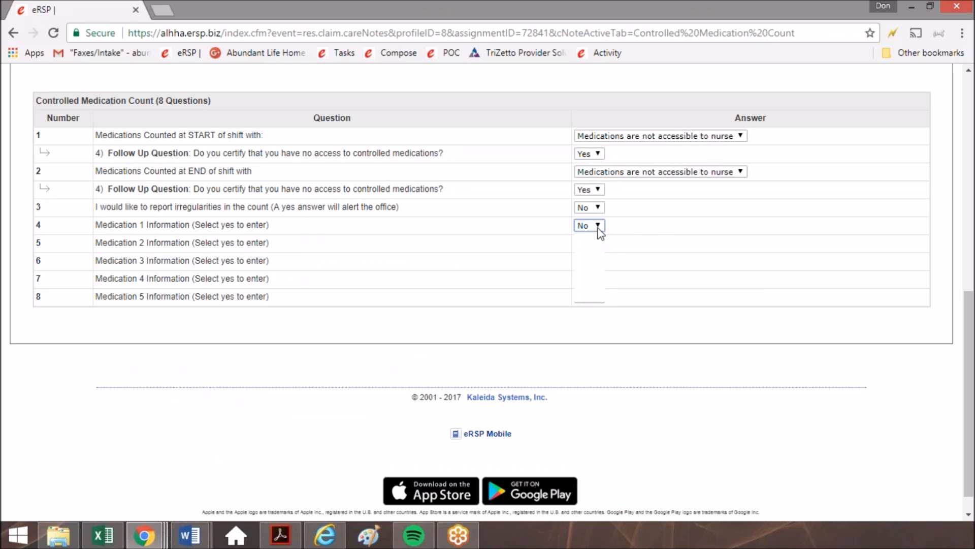
{"action": "left_click", "coordinate": [585, 285]}
{"action": "left_click", "coordinate": [740, 245]}
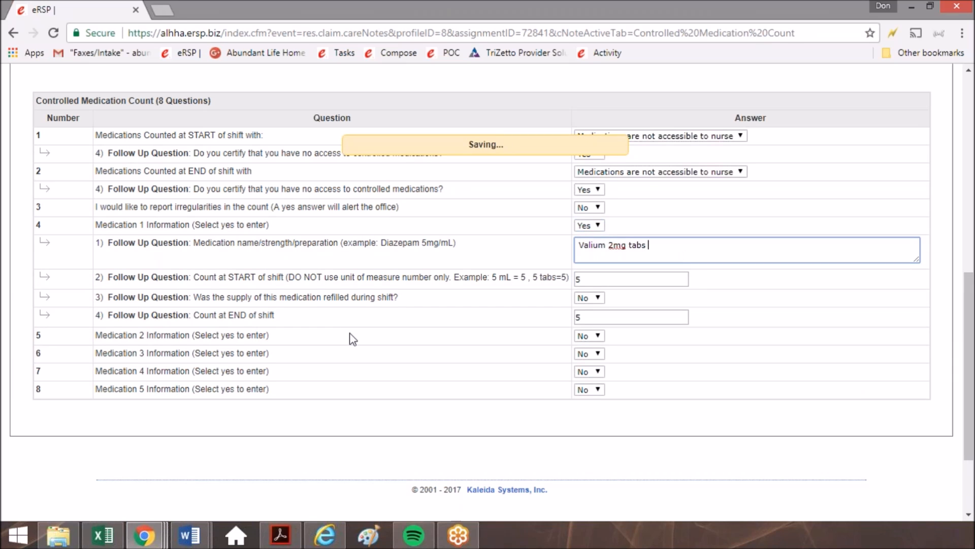
{"action": "type", "text": "("}
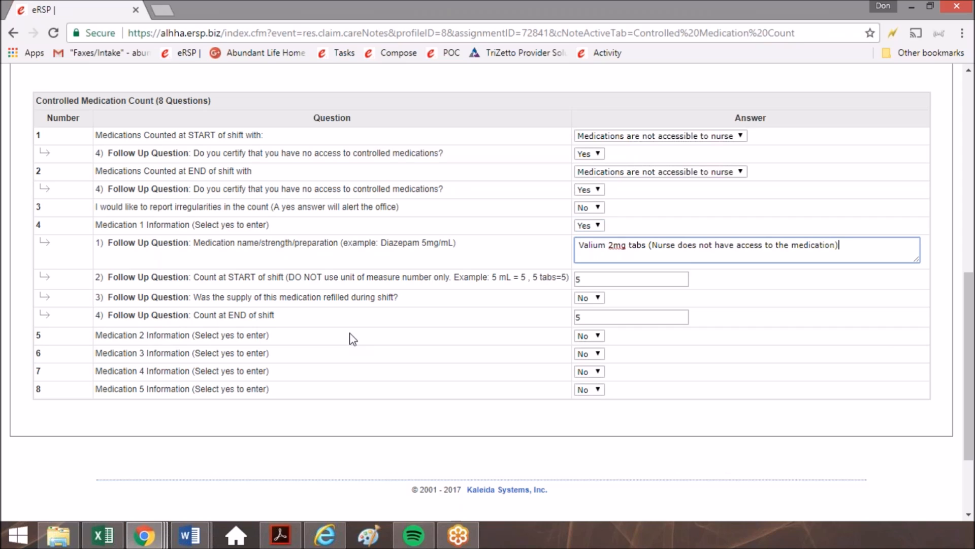
{"action": "key", "text": "Tab"}
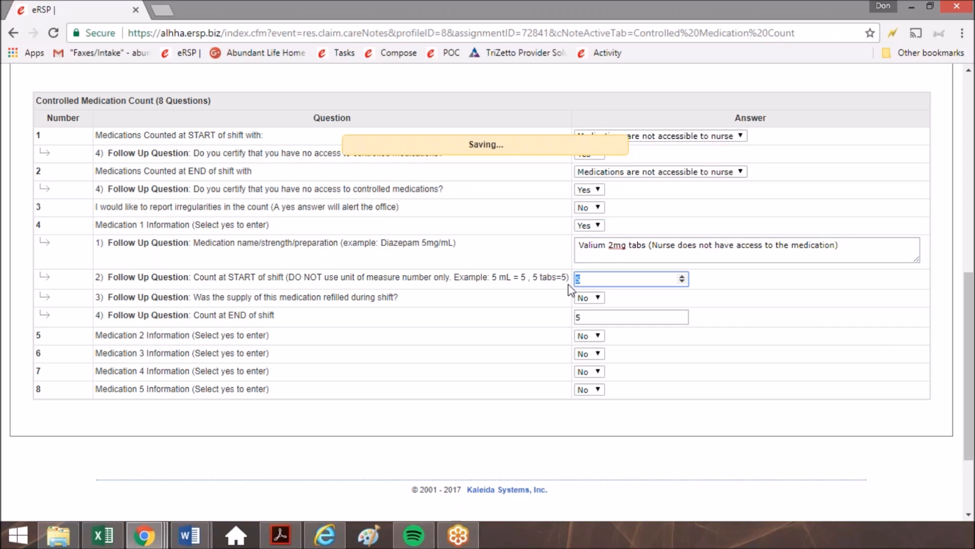
Set the Medication 1 count to 0 for both START of shift and END of shift.
{"action": "double_click", "coordinate": [631, 311]}
{"action": "type", "text": "0"}
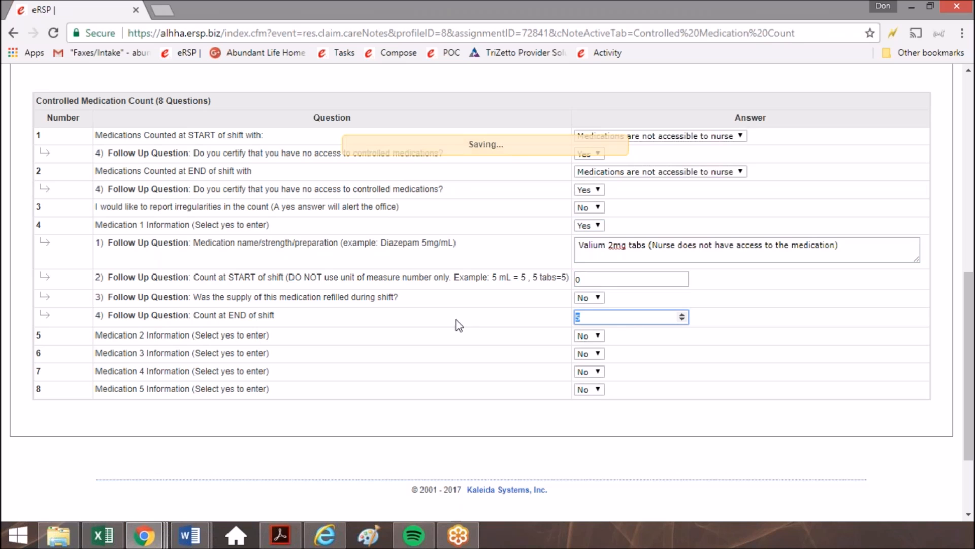
{"action": "double_click", "coordinate": [821, 183]}
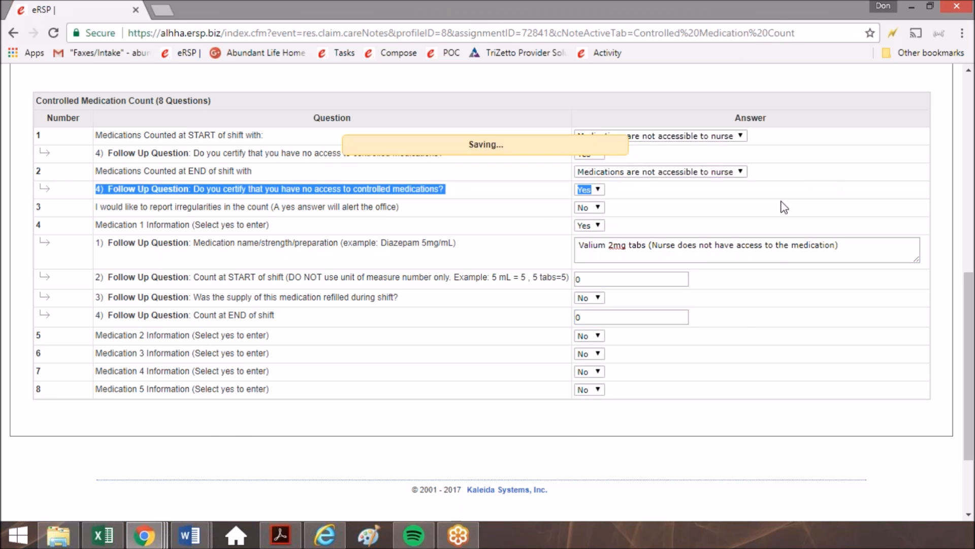
Check which care notes are listed for the assignment and return to the Post Time Sheet / Notes section.
{"action": "scroll", "coordinate": [782, 203], "scroll_direction": "up", "scroll_amount": 5}
{"action": "scroll", "coordinate": [327, 313], "scroll_direction": "up", "scroll_amount": 3}
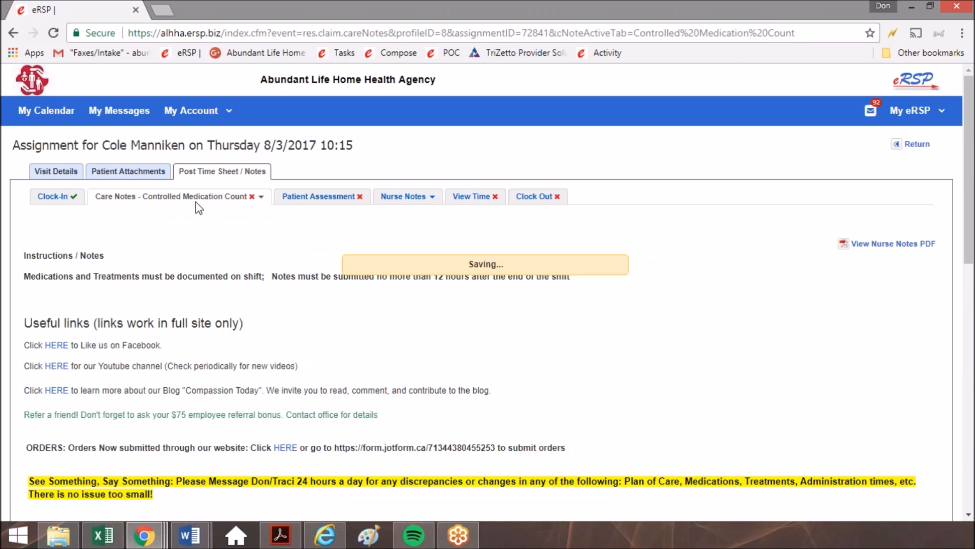
{"action": "left_click", "coordinate": [261, 197]}
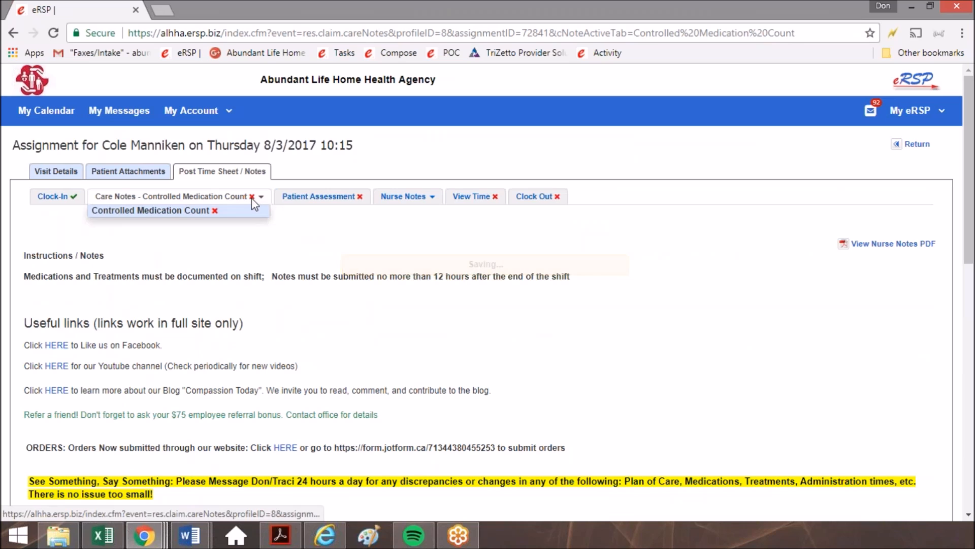
{"action": "left_click", "coordinate": [113, 197]}
{"action": "left_click", "coordinate": [115, 196]}
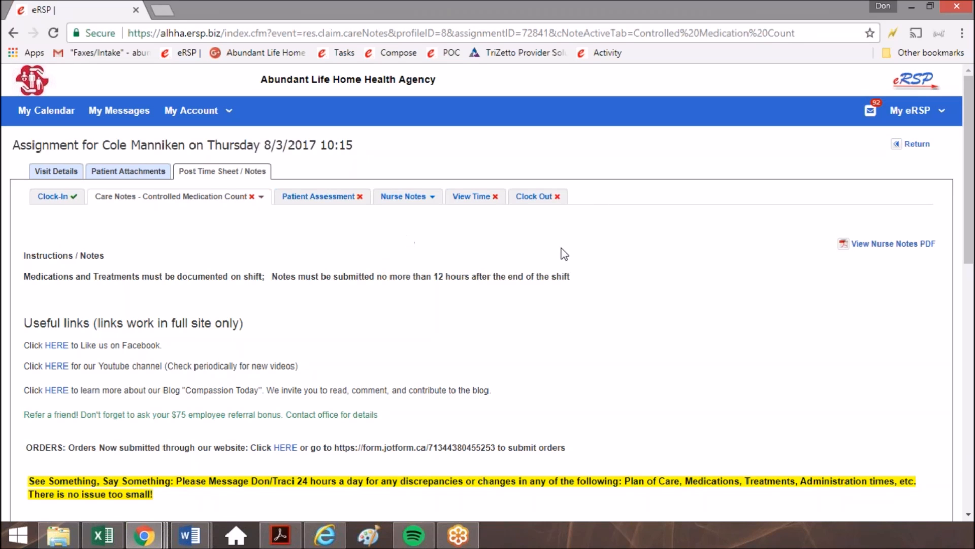
{"action": "left_click", "coordinate": [142, 173]}
{"action": "left_click", "coordinate": [222, 171]}
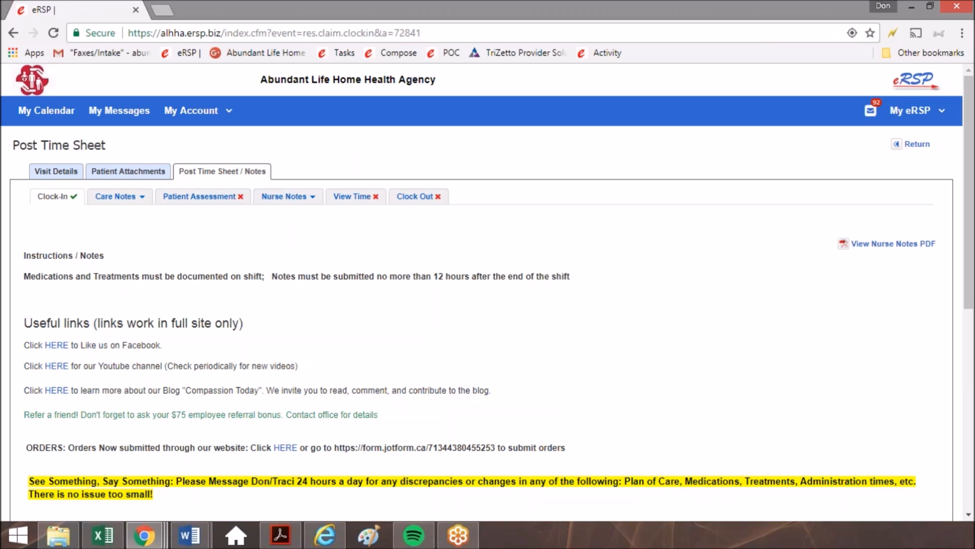
Open the Vitals page of the nurse notes and review its entry form and log.
{"action": "mouse_move", "coordinate": [308, 175]}
{"action": "left_mouse_down"}
{"action": "mouse_move", "coordinate": [324, 226]}
{"action": "mouse_move", "coordinate": [314, 176]}
{"action": "mouse_move", "coordinate": [253, 181]}
{"action": "left_mouse_up"}
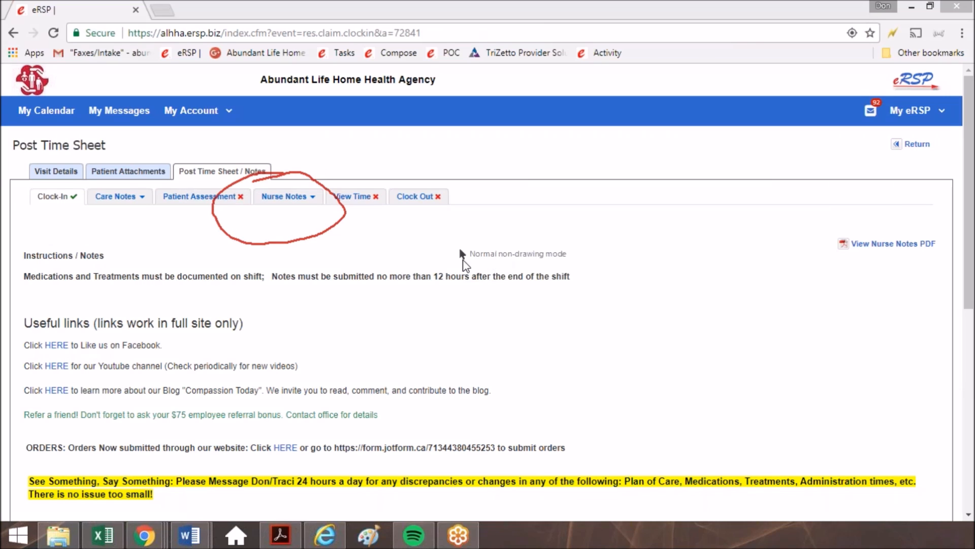
{"action": "left_click", "coordinate": [311, 198]}
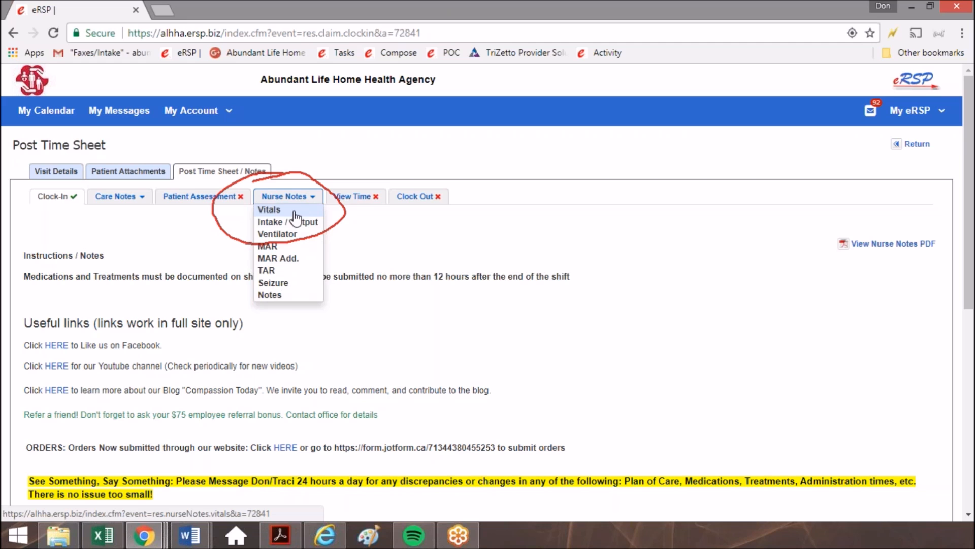
{"action": "left_click", "coordinate": [265, 212]}
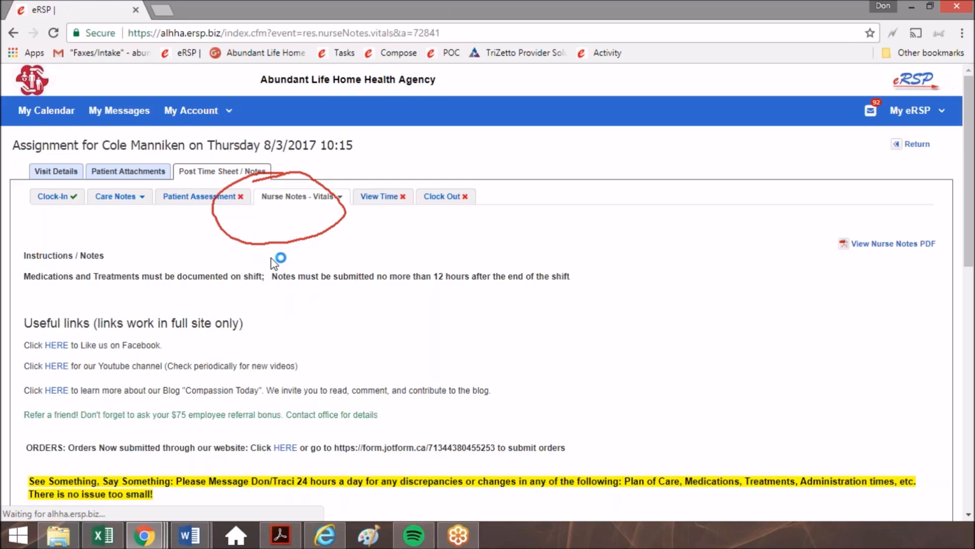
{"action": "scroll", "coordinate": [275, 349], "scroll_direction": "down", "scroll_amount": 5}
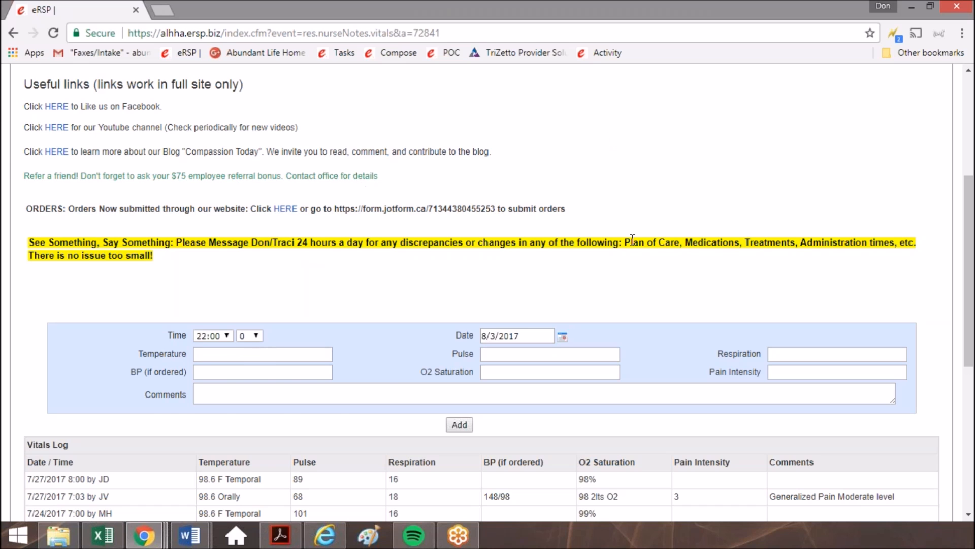
{"action": "scroll", "coordinate": [650, 208], "scroll_direction": "up", "scroll_amount": 5}
Switch the nurse notes from Vitals to the MAR page.
{"action": "left_click", "coordinate": [330, 196]}
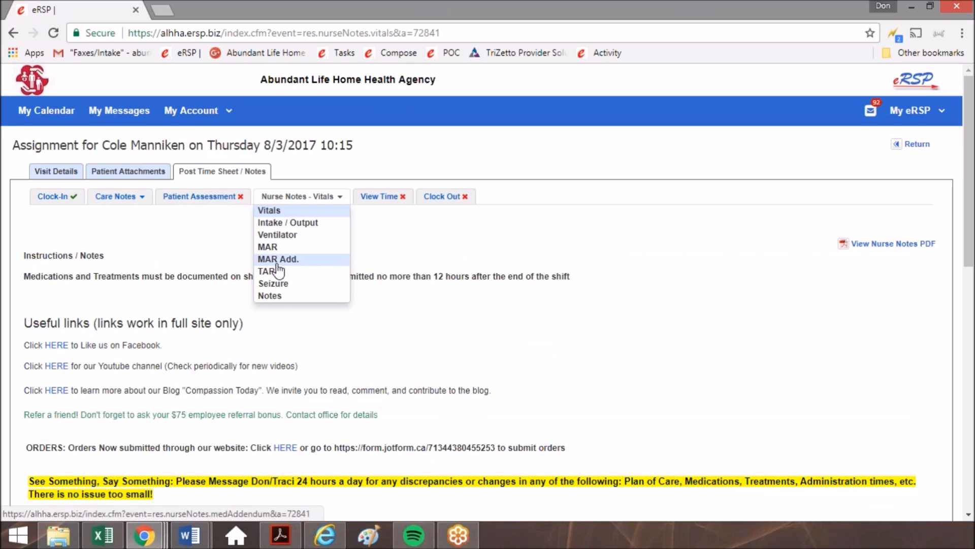
{"action": "left_click", "coordinate": [282, 246]}
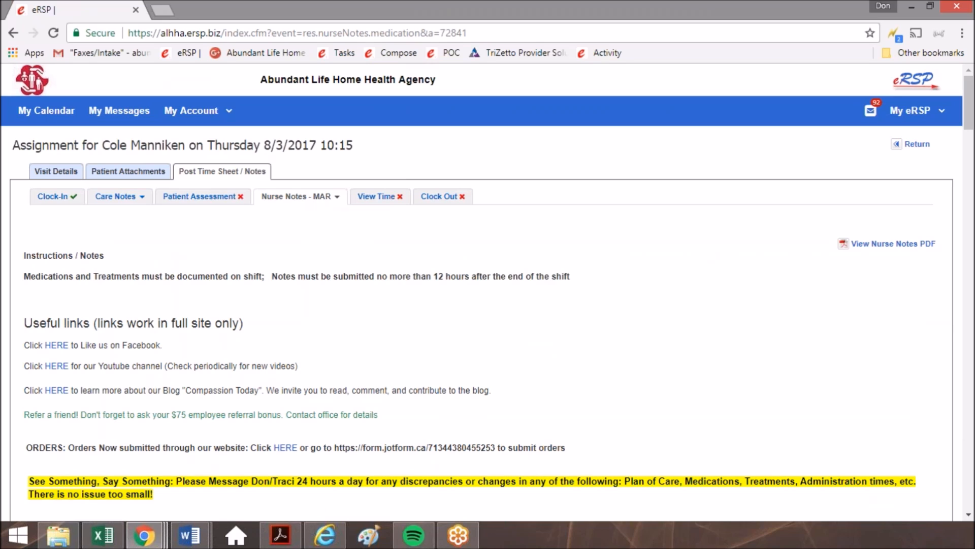
{"action": "mouse_move", "coordinate": [325, 173]}
{"action": "left_mouse_down"}
{"action": "mouse_move", "coordinate": [343, 199]}
{"action": "mouse_move", "coordinate": [285, 190]}
{"action": "left_mouse_up"}
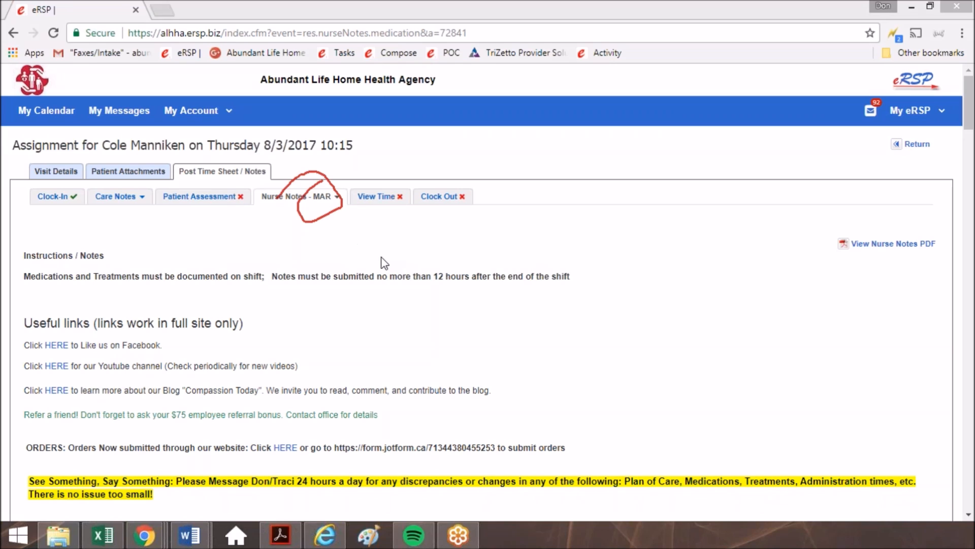
{"action": "left_click", "coordinate": [884, 286]}
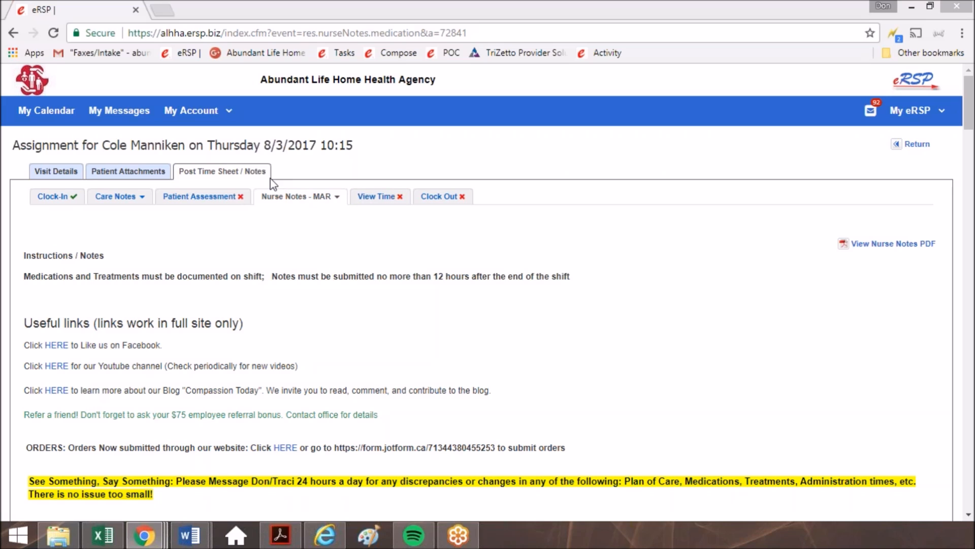
Open the assignment's View Time page and examine the recorded clock-in entry.
{"action": "left_click_drag", "start_coordinate": [394, 145], "coordinate": [401, 191]}
{"action": "mouse_move", "coordinate": [411, 167]}
{"action": "left_mouse_down"}
{"action": "mouse_move", "coordinate": [402, 191]}
{"action": "mouse_move", "coordinate": [345, 177]}
{"action": "left_mouse_up"}
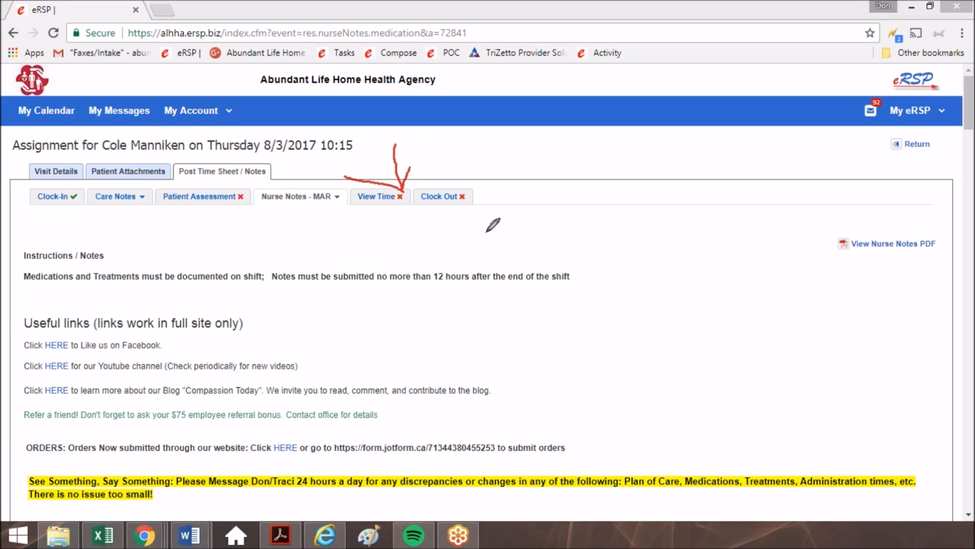
{"action": "left_click_drag", "start_coordinate": [348, 177], "coordinate": [421, 176]}
{"action": "left_click", "coordinate": [377, 197]}
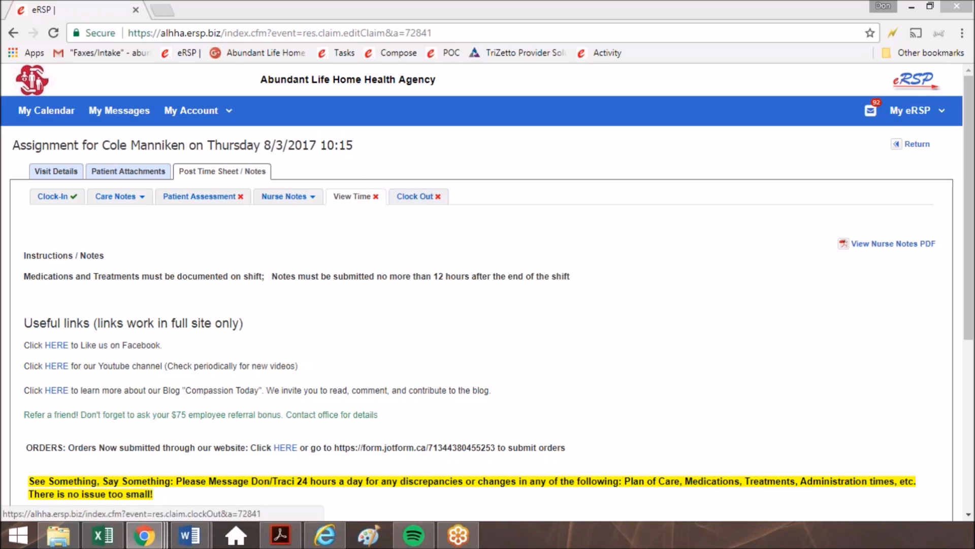
{"action": "left_click_drag", "start_coordinate": [339, 197], "coordinate": [364, 222]}
{"action": "left_click", "coordinate": [364, 222]}
{"action": "scroll", "coordinate": [378, 222], "scroll_direction": "down", "scroll_amount": 6}
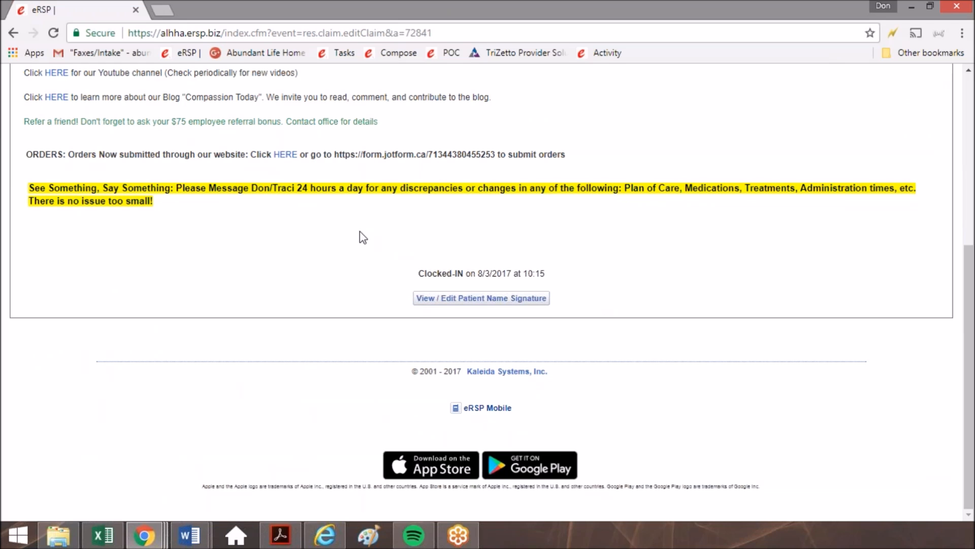
{"action": "scroll", "coordinate": [361, 254], "scroll_direction": "up", "scroll_amount": 3}
{"action": "scroll", "coordinate": [364, 292], "scroll_direction": "up", "scroll_amount": 4}
{"action": "left_click_drag", "start_coordinate": [334, 197], "coordinate": [381, 208]}
{"action": "scroll", "coordinate": [403, 270], "scroll_direction": "down", "scroll_amount": 7}
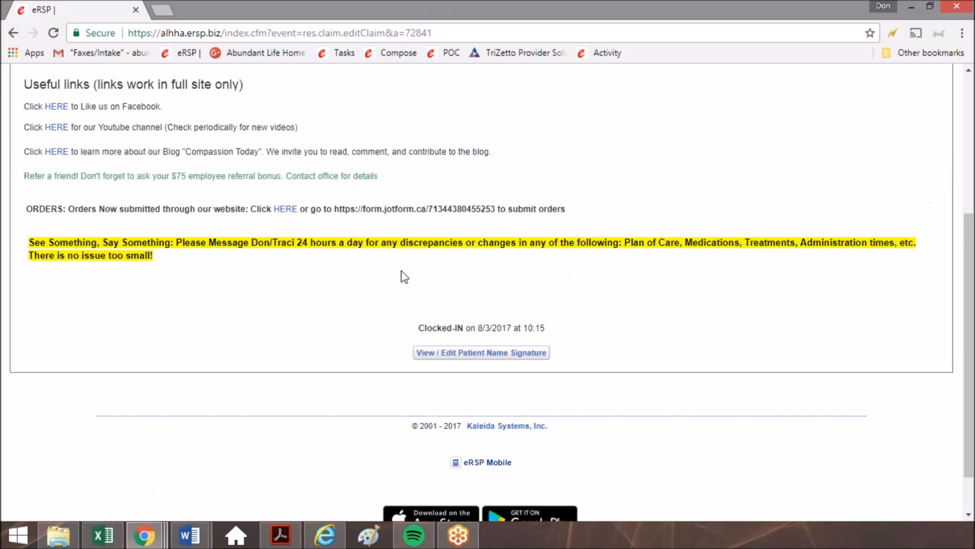
{"action": "left_click_drag", "start_coordinate": [25, 261], "coordinate": [555, 274]}
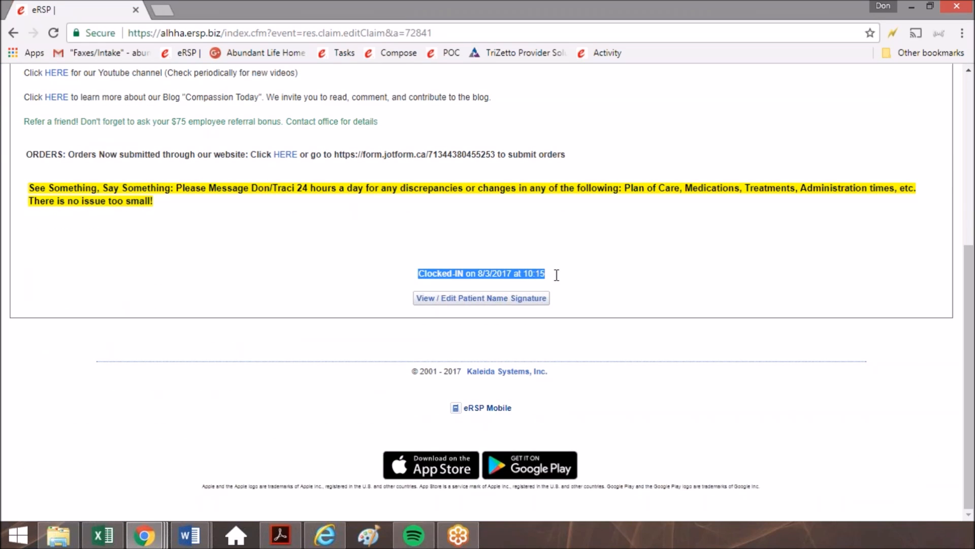
{"action": "left_click", "coordinate": [35, 299]}
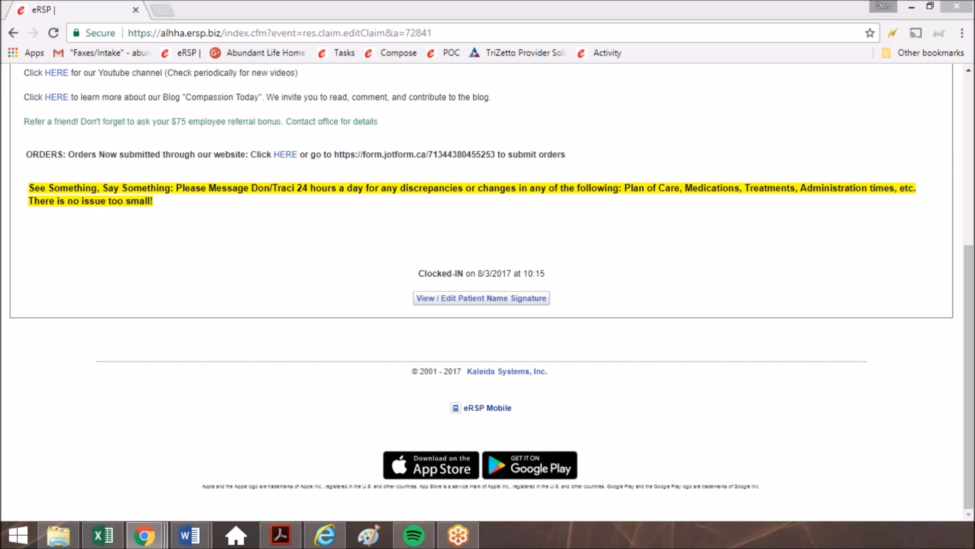
Open the Patient Name signature from the View Time page and save it.
{"action": "mouse_move", "coordinate": [434, 222]}
{"action": "left_mouse_down"}
{"action": "mouse_move", "coordinate": [450, 281]}
{"action": "mouse_move", "coordinate": [468, 269]}
{"action": "left_mouse_up"}
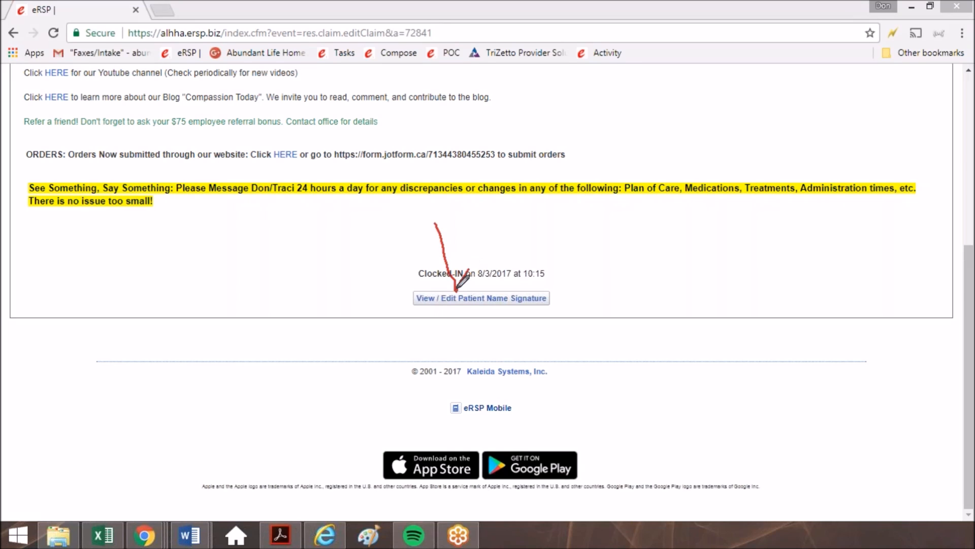
{"action": "left_click_drag", "start_coordinate": [363, 265], "coordinate": [455, 290]}
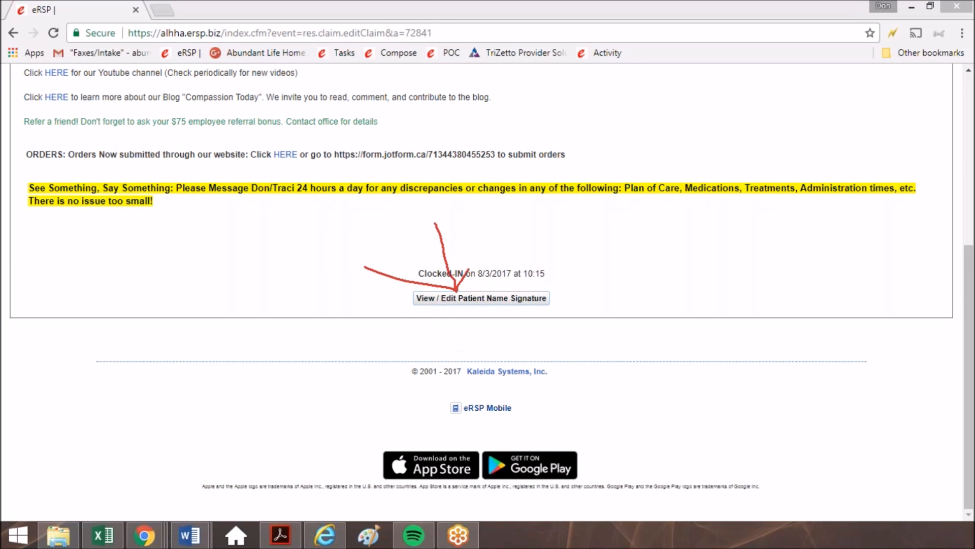
{"action": "left_click", "coordinate": [481, 298]}
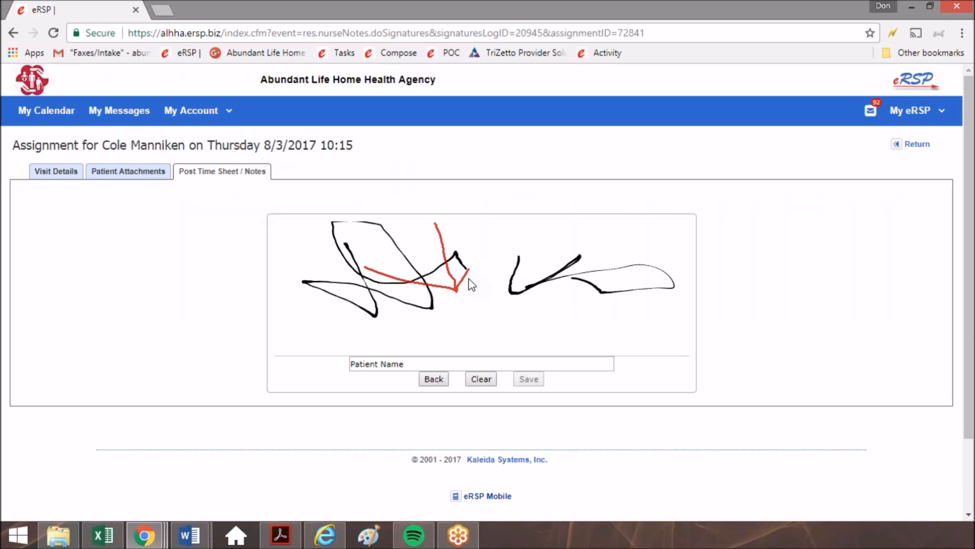
{"action": "left_click", "coordinate": [372, 363]}
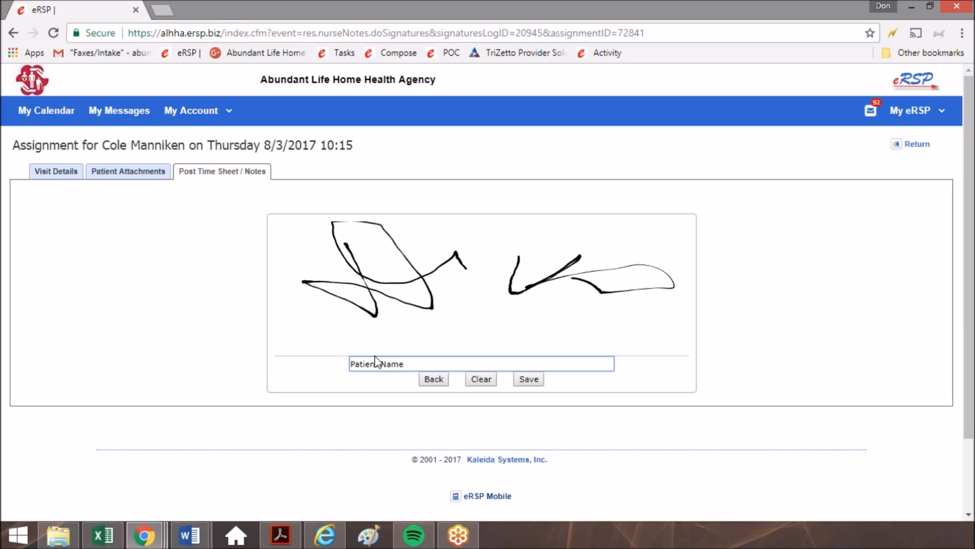
{"action": "left_click", "coordinate": [529, 378]}
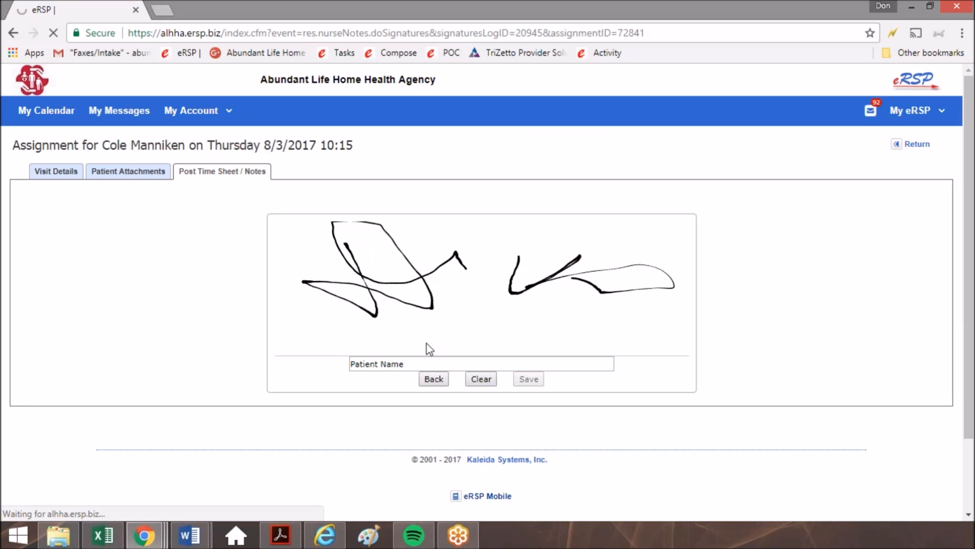
Open the Clock Out page and review the service, clocked-in time and scheduled duration.
{"action": "scroll", "coordinate": [340, 289], "scroll_direction": "down", "scroll_amount": 1}
{"action": "scroll", "coordinate": [332, 315], "scroll_direction": "down", "scroll_amount": 3}
{"action": "scroll", "coordinate": [370, 282], "scroll_direction": "up", "scroll_amount": 4}
{"action": "left_click", "coordinate": [421, 193]}
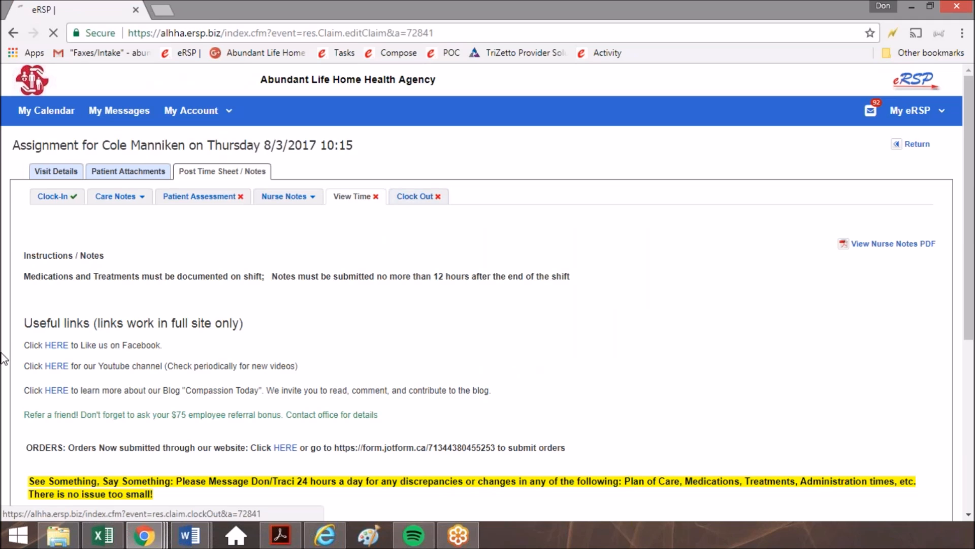
{"action": "scroll", "coordinate": [414, 345], "scroll_direction": "down", "scroll_amount": 1}
{"action": "scroll", "coordinate": [414, 345], "scroll_direction": "down", "scroll_amount": 9}
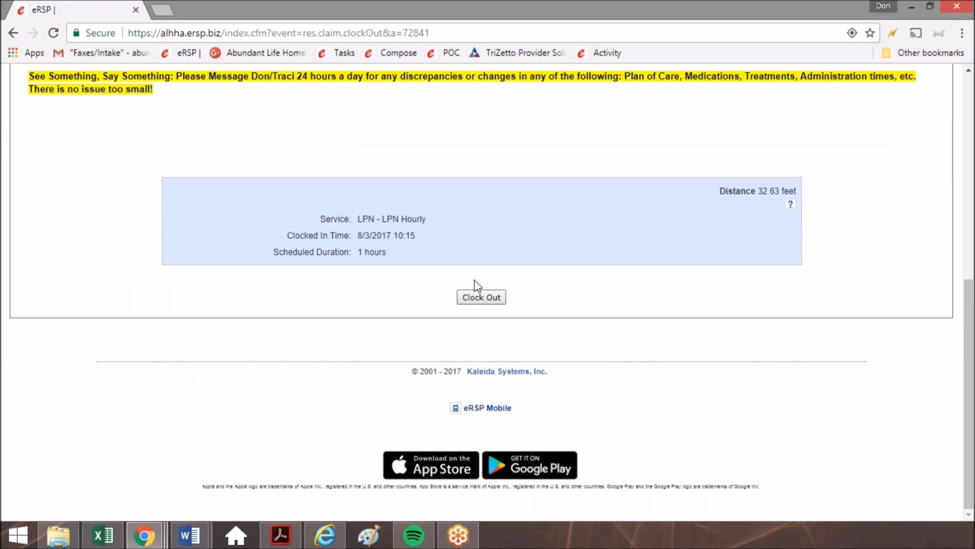
{"action": "scroll", "coordinate": [472, 228], "scroll_direction": "up", "scroll_amount": 8}
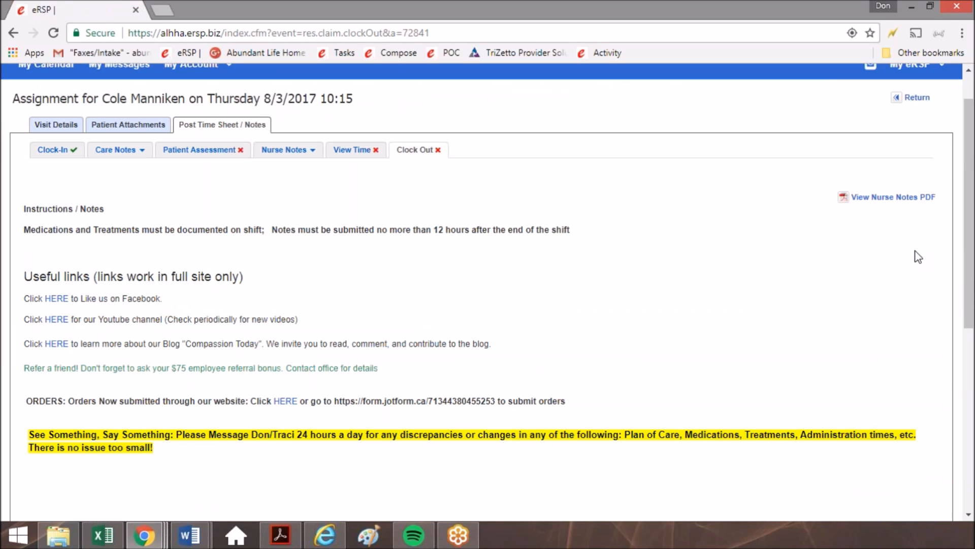
{"action": "mouse_move", "coordinate": [355, 180]}
{"action": "left_mouse_down"}
{"action": "mouse_move", "coordinate": [358, 262]}
{"action": "mouse_move", "coordinate": [391, 239]}
{"action": "left_mouse_up"}
{"action": "mouse_move", "coordinate": [353, 179]}
{"action": "left_mouse_down"}
{"action": "mouse_move", "coordinate": [322, 224]}
{"action": "mouse_move", "coordinate": [405, 235]}
{"action": "left_mouse_up"}
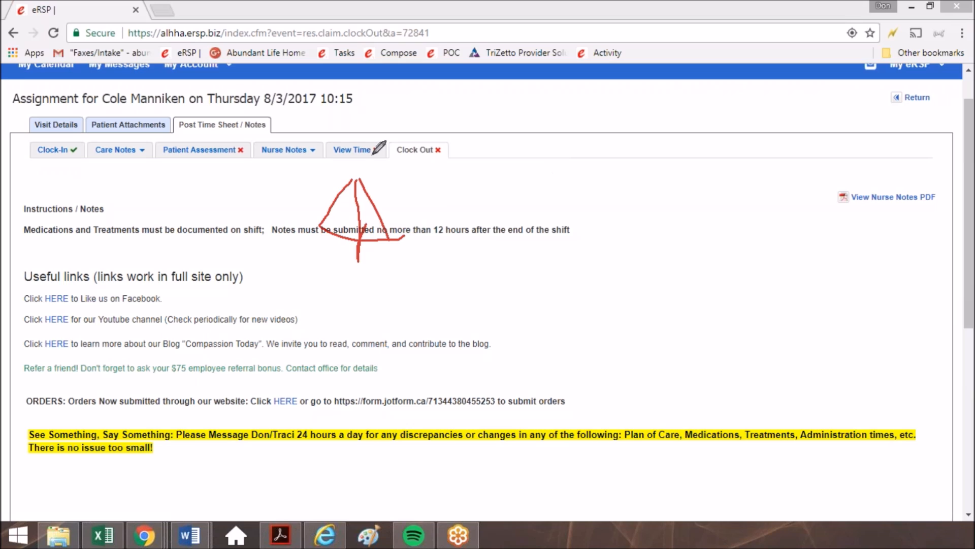
{"action": "mouse_move", "coordinate": [396, 130]}
{"action": "left_mouse_down"}
{"action": "mouse_move", "coordinate": [333, 135]}
{"action": "mouse_move", "coordinate": [341, 176]}
{"action": "mouse_move", "coordinate": [380, 128]}
{"action": "left_mouse_up"}
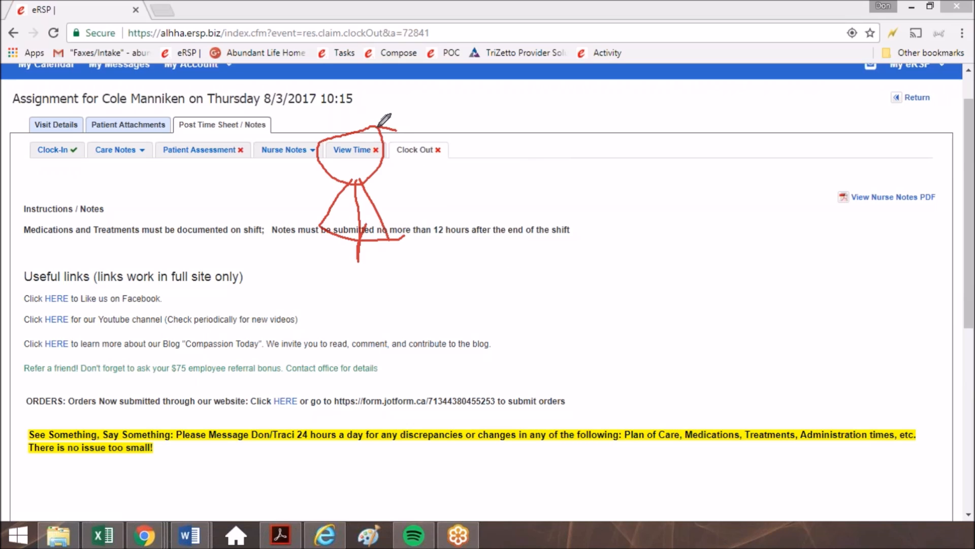
{"action": "right_click", "coordinate": [618, 308]}
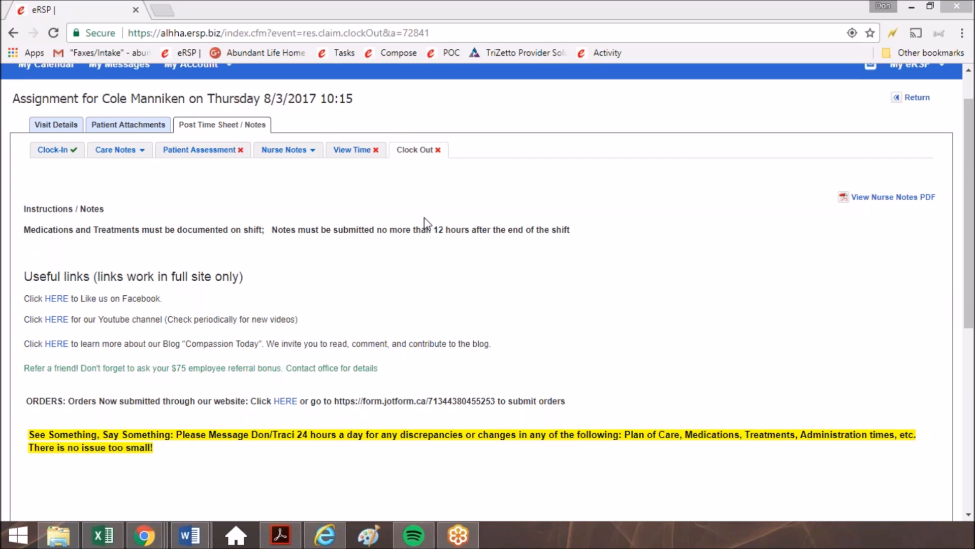
{"action": "scroll", "coordinate": [525, 338], "scroll_direction": "down", "scroll_amount": 7}
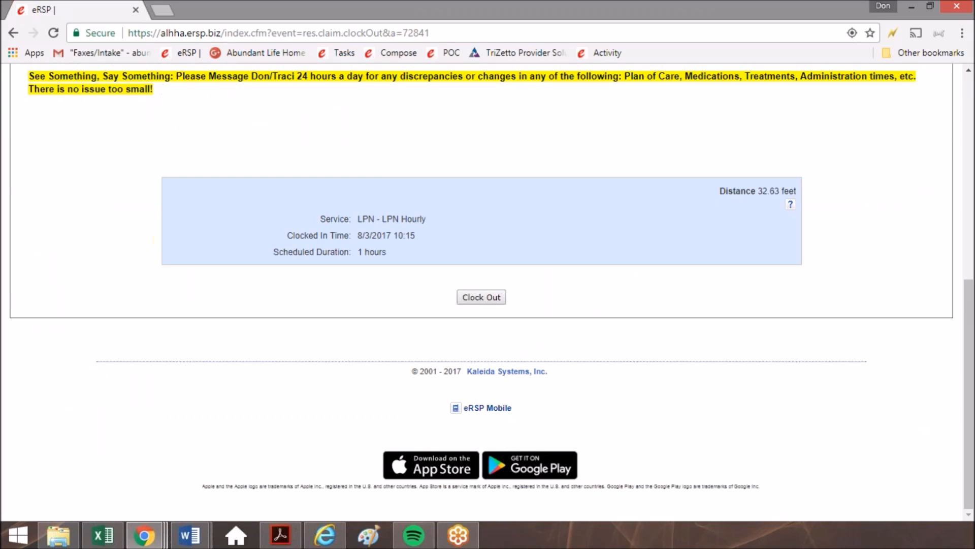
Switch to the eRSP Mobile site and open the 8/3/2017 assignment from This Week's Assignments.
{"action": "left_click", "coordinate": [498, 409]}
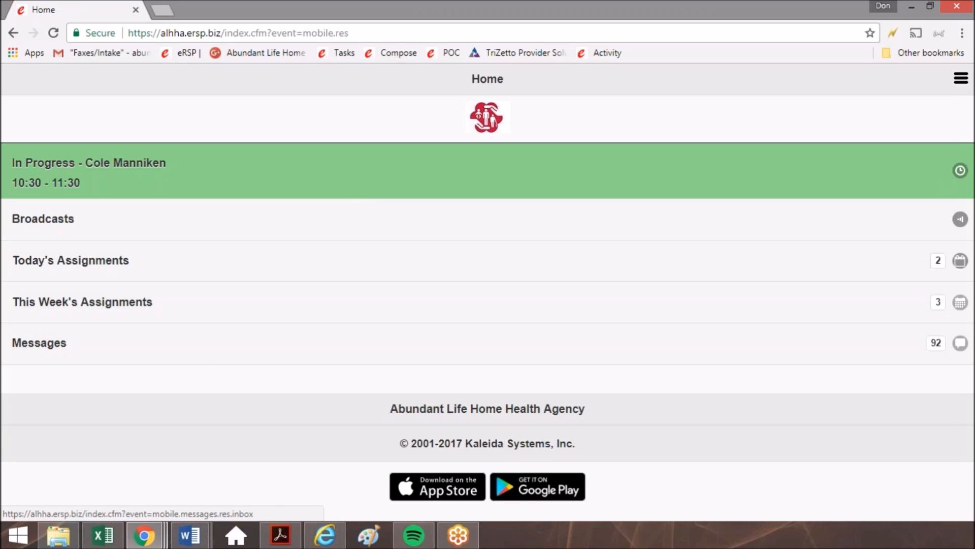
{"action": "left_click", "coordinate": [136, 300]}
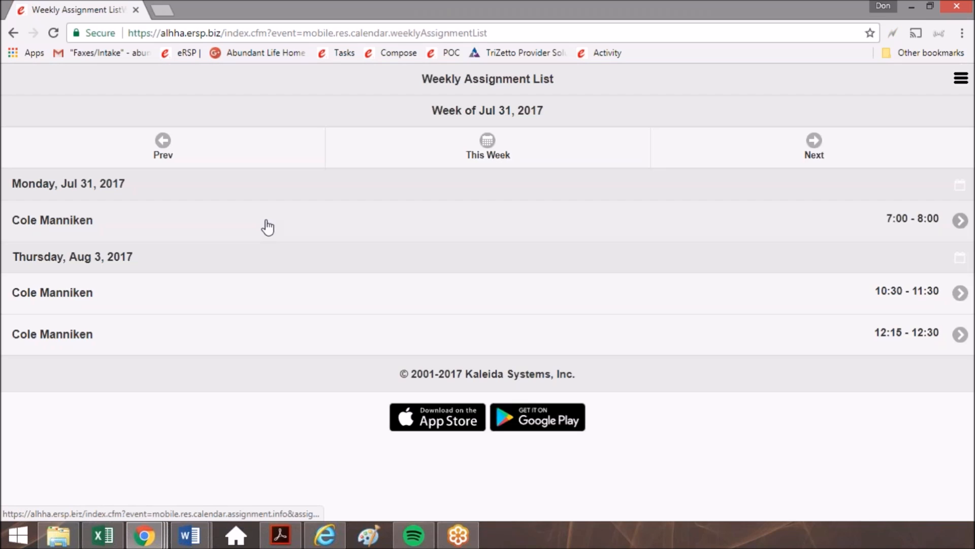
{"action": "left_click", "coordinate": [638, 344]}
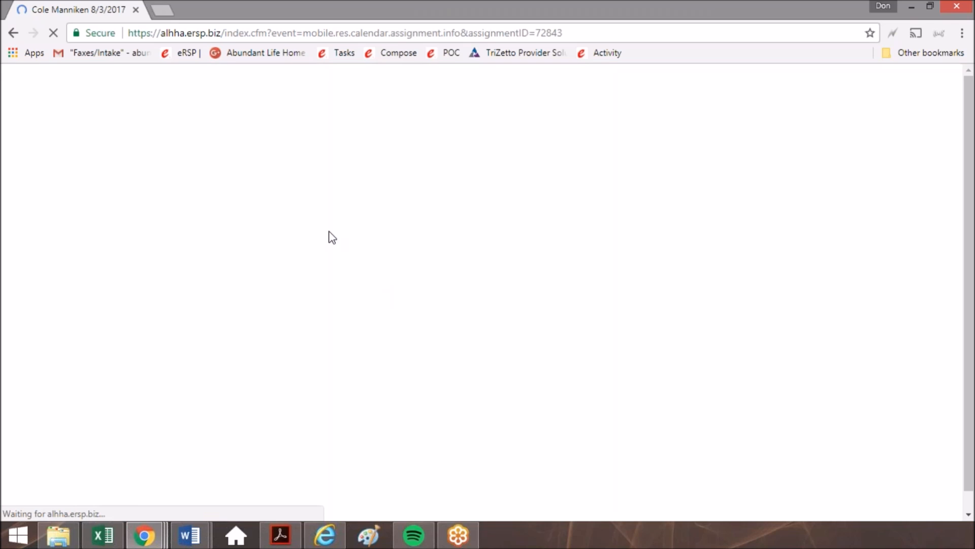
Open the mobile assignment's Clock page and review the clock-in details and the instructions.
{"action": "left_click", "coordinate": [804, 147]}
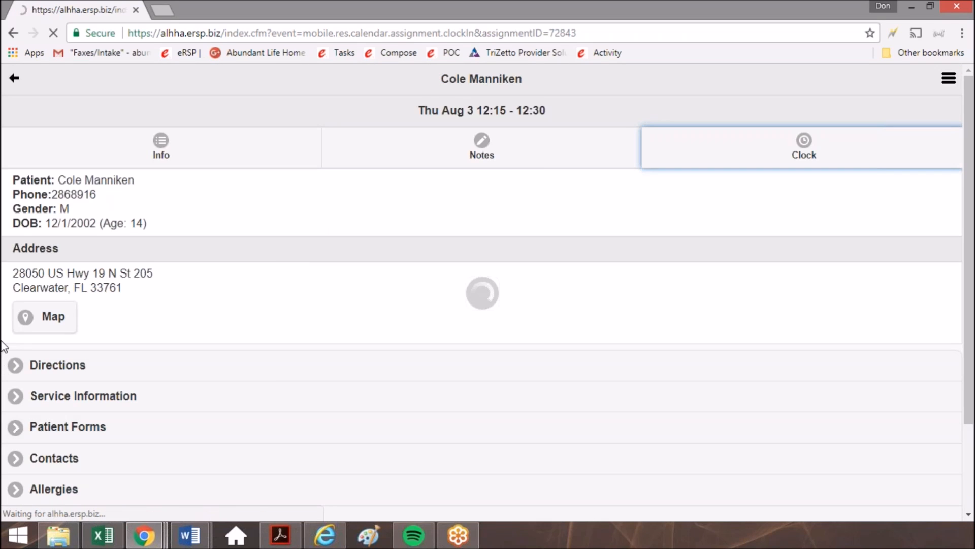
{"action": "scroll", "coordinate": [237, 178], "scroll_direction": "down", "scroll_amount": 4}
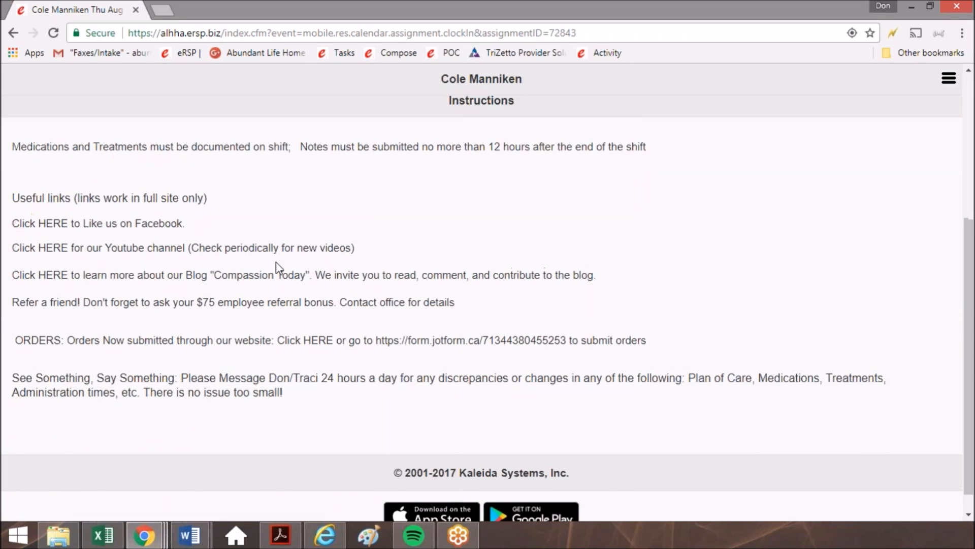
{"action": "scroll", "coordinate": [276, 264], "scroll_direction": "up", "scroll_amount": 4}
Open the Controlled Medication Count questionnaire from the mobile assignment's Care Notes.
{"action": "left_click", "coordinate": [481, 145]}
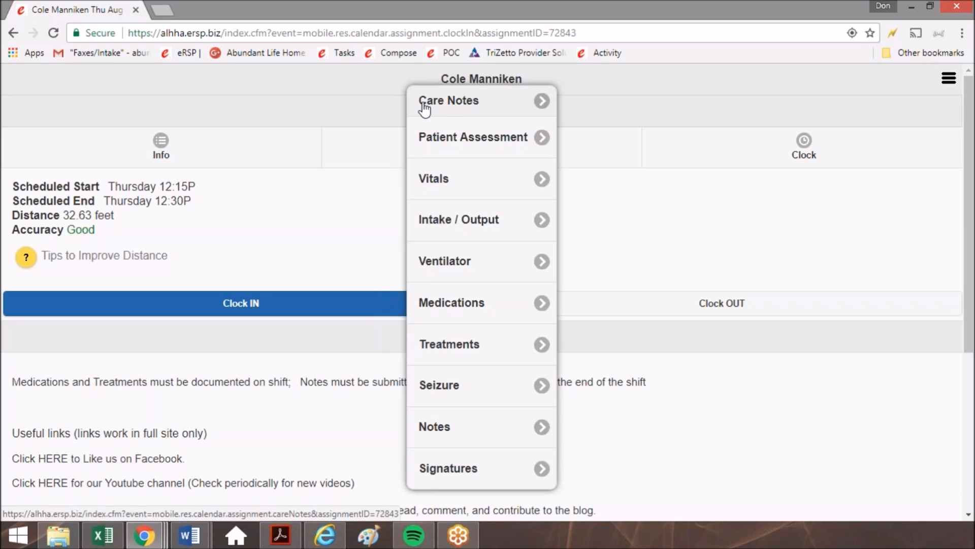
{"action": "left_click", "coordinate": [496, 104]}
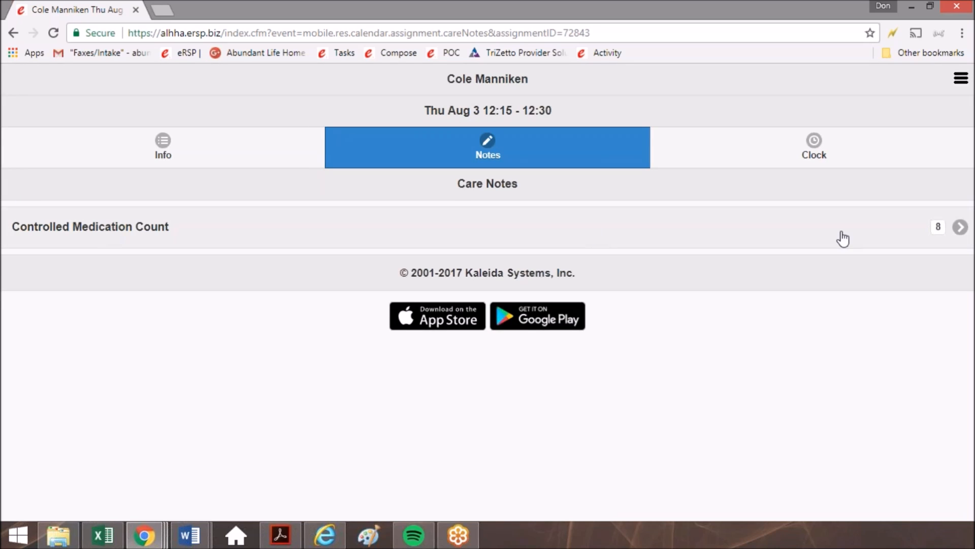
{"action": "left_click", "coordinate": [959, 227]}
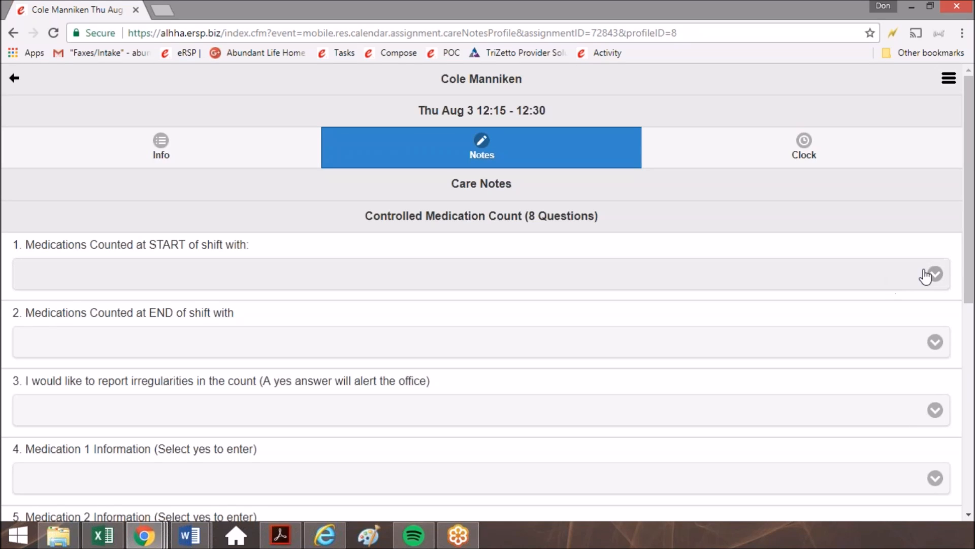
Answer Other Nurse for the medications counted at both the start and the end of the shift.
{"action": "left_click", "coordinate": [937, 280]}
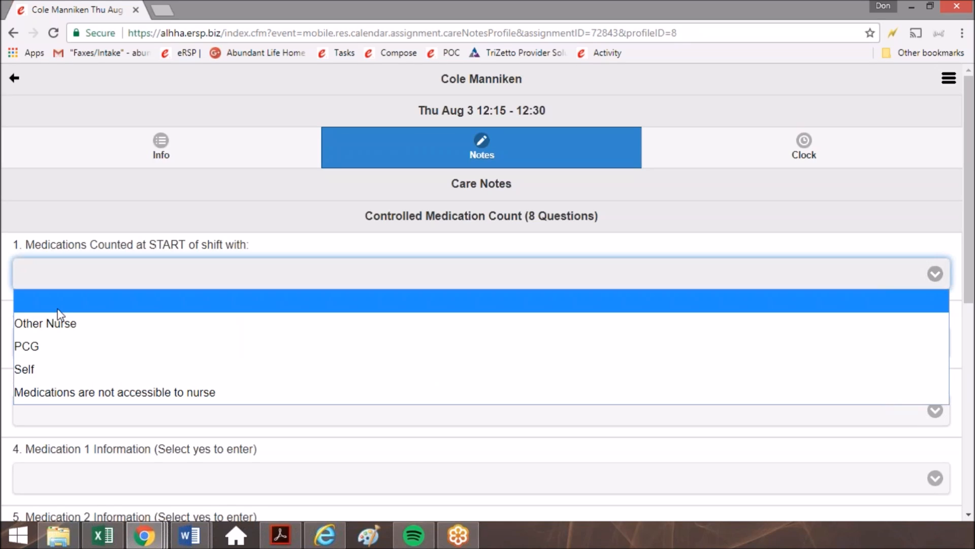
{"action": "left_click", "coordinate": [59, 325]}
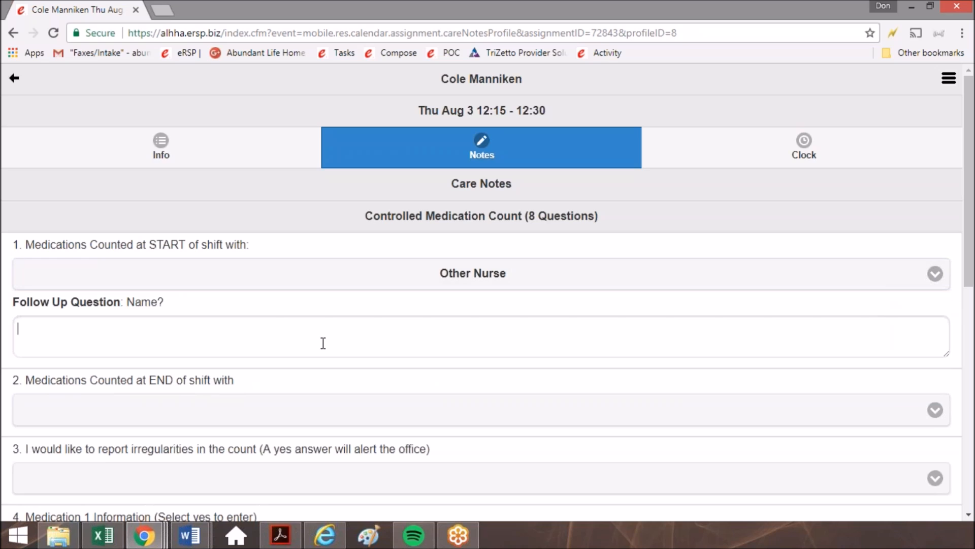
{"action": "scroll", "coordinate": [579, 317], "scroll_direction": "down", "scroll_amount": 5}
{"action": "scroll", "coordinate": [586, 310], "scroll_direction": "up", "scroll_amount": 2}
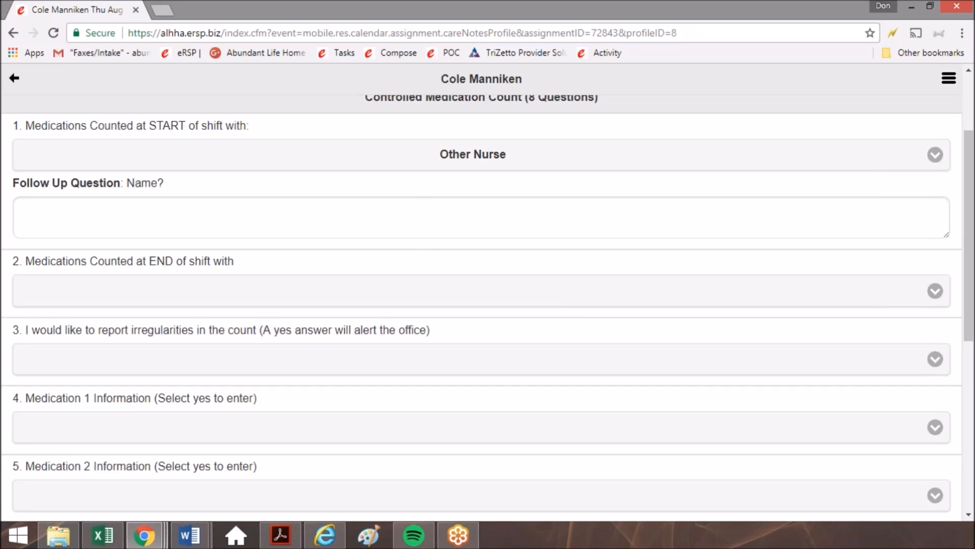
{"action": "left_click", "coordinate": [355, 299]}
{"action": "left_click", "coordinate": [340, 337]}
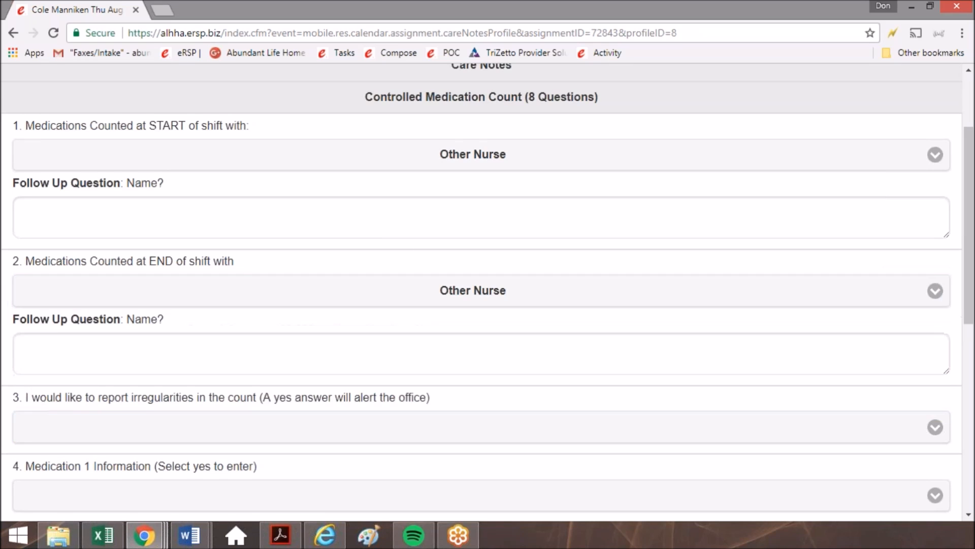
Try to submit the partly answered Controlled Medication Count note, and dismiss the resulting dialog.
{"action": "scroll", "coordinate": [356, 356], "scroll_direction": "down", "scroll_amount": 6}
{"action": "left_click", "coordinate": [355, 398]}
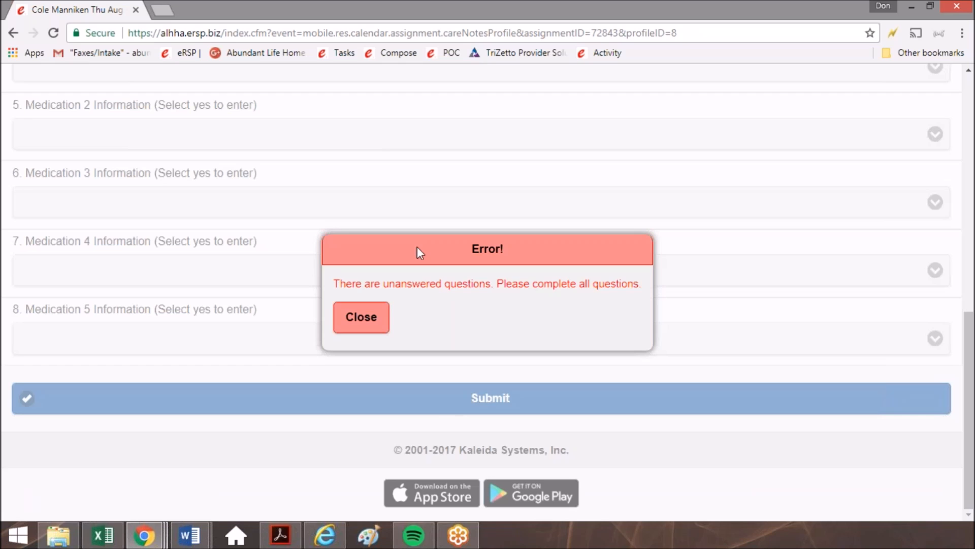
{"action": "left_click_drag", "start_coordinate": [357, 284], "coordinate": [414, 296]}
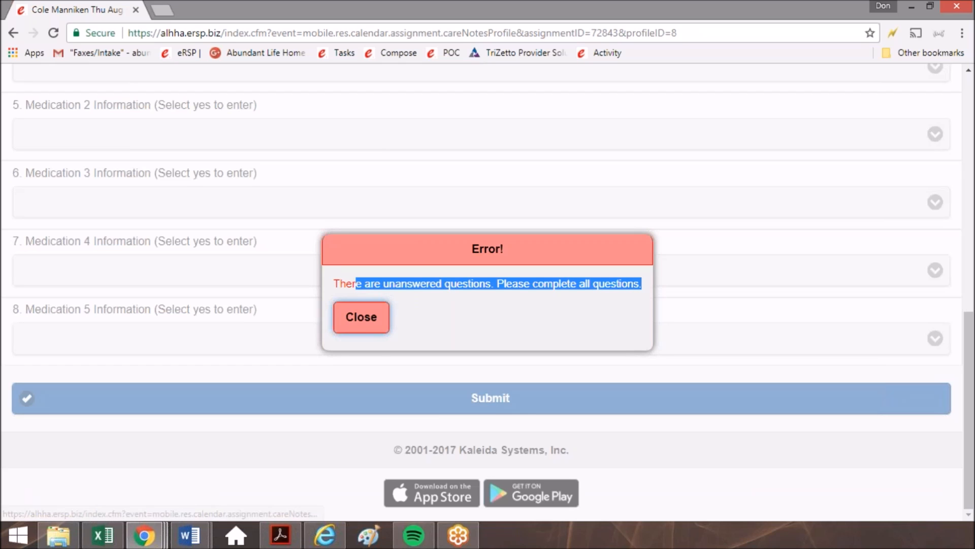
{"action": "left_click", "coordinate": [358, 318]}
Answer No to the Medication 3, Medication 4 and Medication 5 Information questions.
{"action": "scroll", "coordinate": [61, 312], "scroll_direction": "up", "scroll_amount": 5}
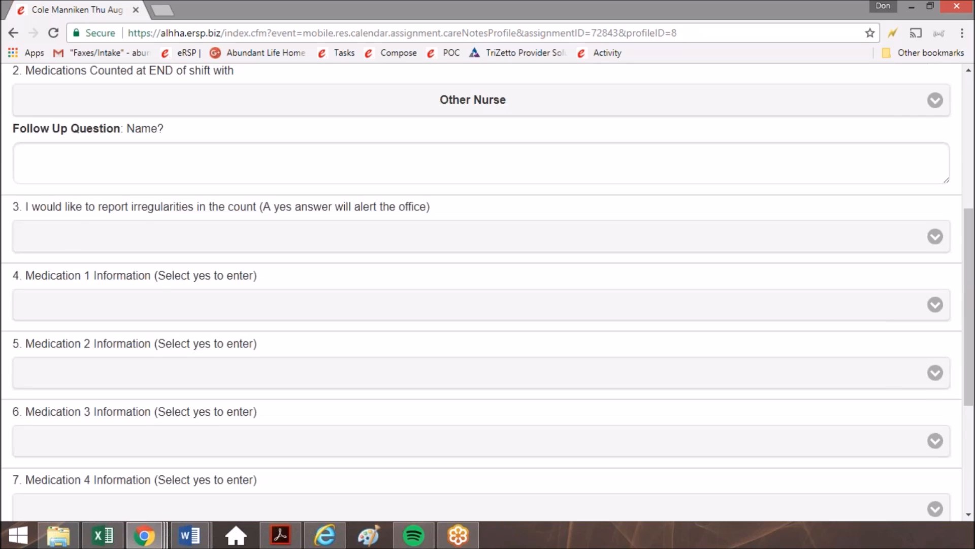
{"action": "scroll", "coordinate": [149, 286], "scroll_direction": "down", "scroll_amount": 2}
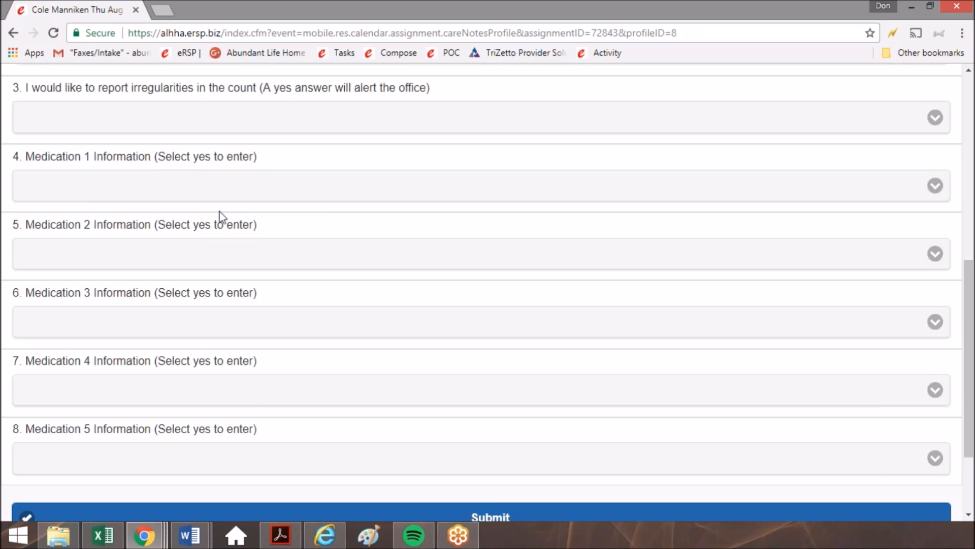
{"action": "scroll", "coordinate": [490, 353], "scroll_direction": "down", "scroll_amount": 2}
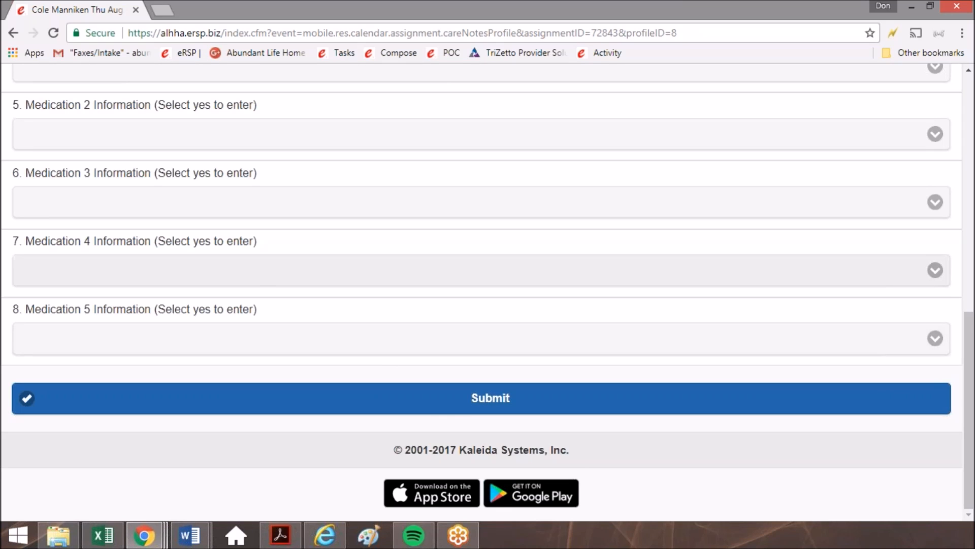
{"action": "left_click", "coordinate": [282, 274]}
{"action": "left_click", "coordinate": [280, 317]}
{"action": "left_click", "coordinate": [143, 337]}
{"action": "left_click", "coordinate": [144, 385]}
{"action": "left_click", "coordinate": [301, 215]}
{"action": "left_click", "coordinate": [315, 249]}
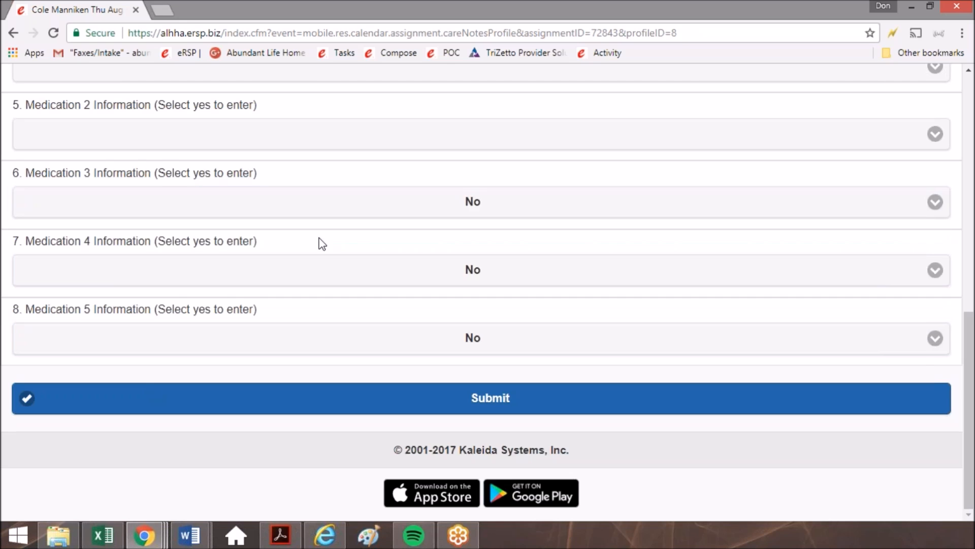
Leave the care note, switch from the mobile site to the full site and open the account's Home page.
{"action": "scroll", "coordinate": [241, 264], "scroll_direction": "up", "scroll_amount": 5}
{"action": "scroll", "coordinate": [211, 468], "scroll_direction": "up", "scroll_amount": 5}
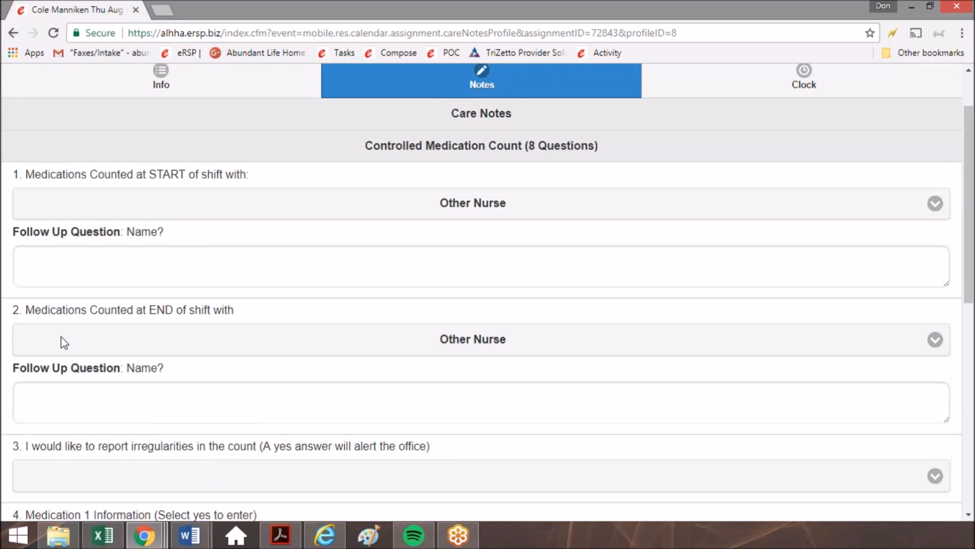
{"action": "scroll", "coordinate": [63, 341], "scroll_direction": "up", "scroll_amount": 2}
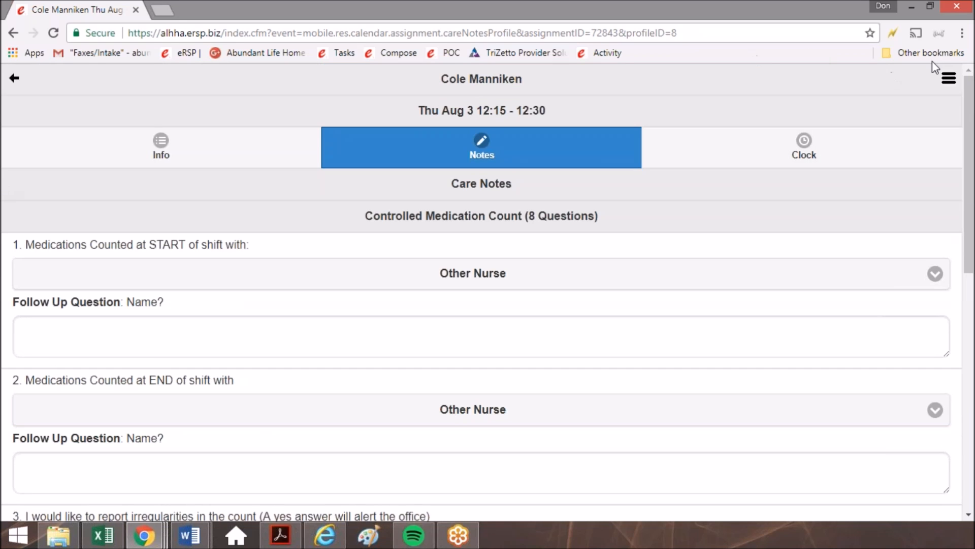
{"action": "left_click", "coordinate": [950, 80]}
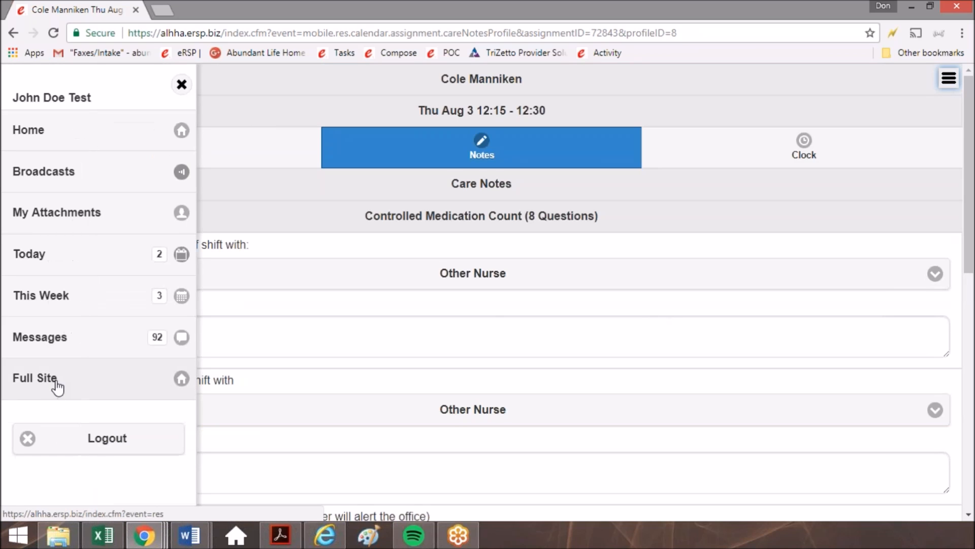
{"action": "left_click", "coordinate": [57, 382]}
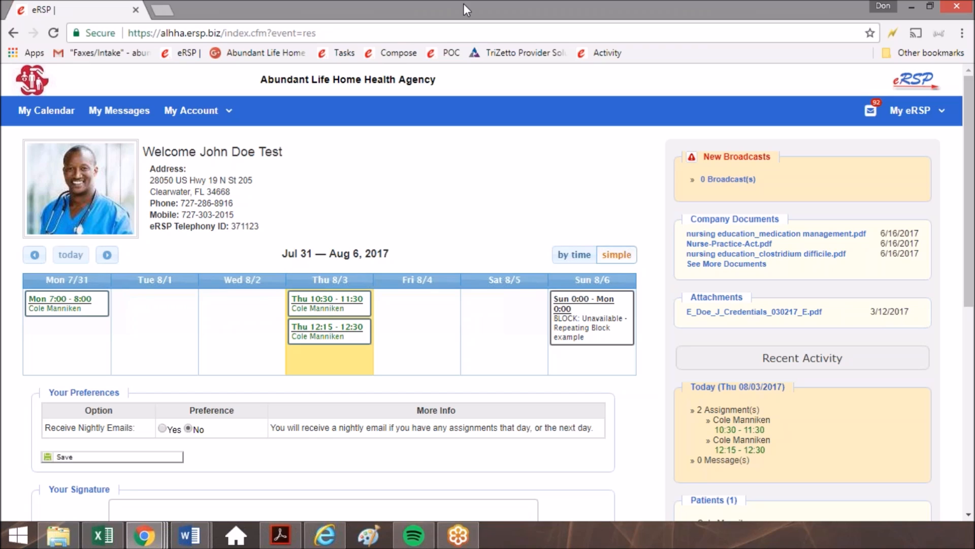
{"action": "mouse_move", "coordinate": [199, 111]}
{"action": "left_click", "coordinate": [161, 150]}
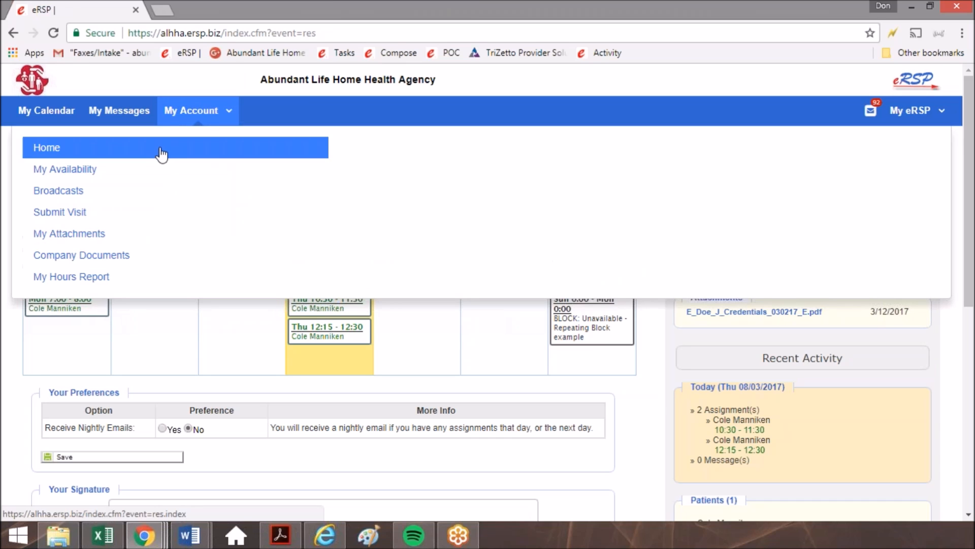